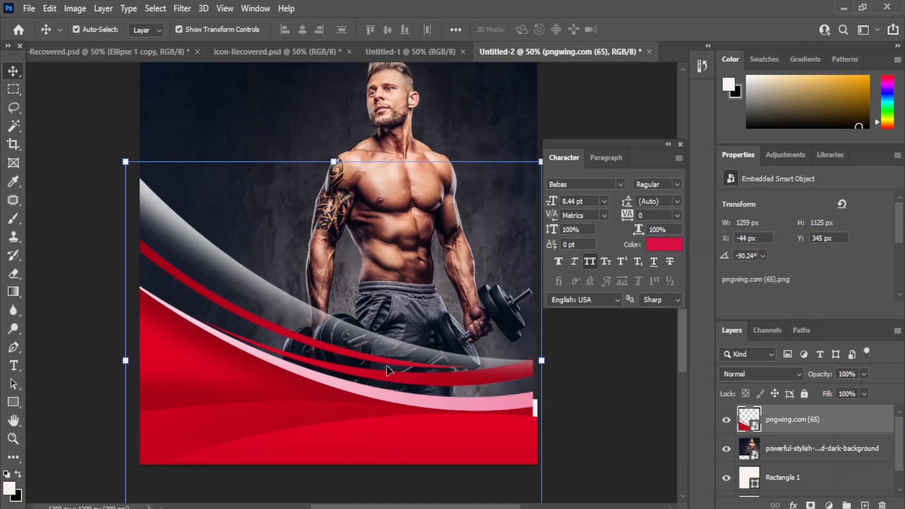
# Step: Deselect the red-and-grey swoosh graphic now placed across the bottom of the poster
pyautogui.click(573, 384)
pyautogui.scroll(1, 265, 93)
pyautogui.moveTo(16, 364); pyautogui.dragTo(68, 366)
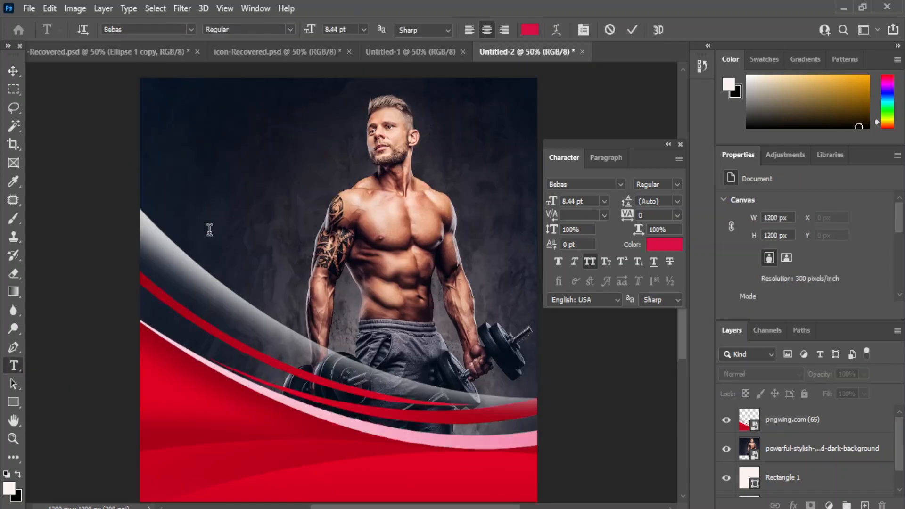
# Step: Add the word INCREASE as a text layer and move it to the upper left
pyautogui.click(210, 229)
pyautogui.press('BackSpace')
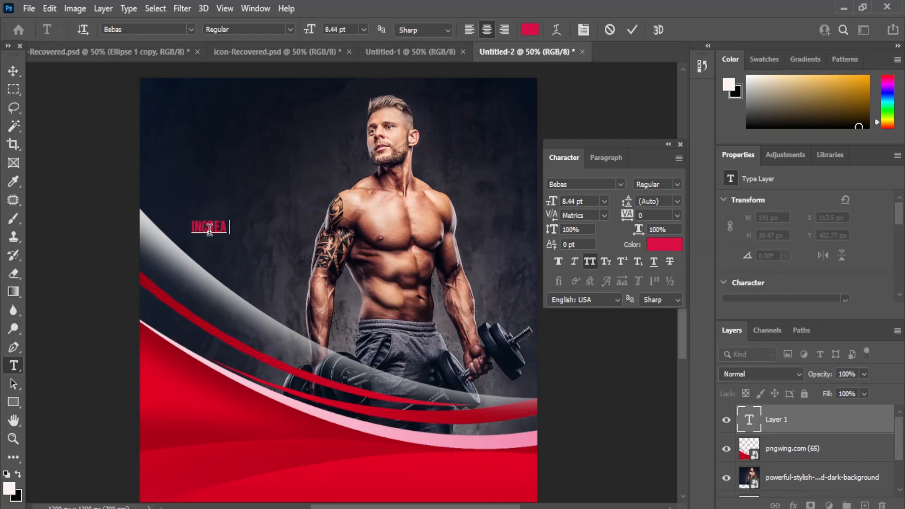
pyautogui.click(11, 72)
pyautogui.moveTo(206, 233); pyautogui.dragTo(189, 148)
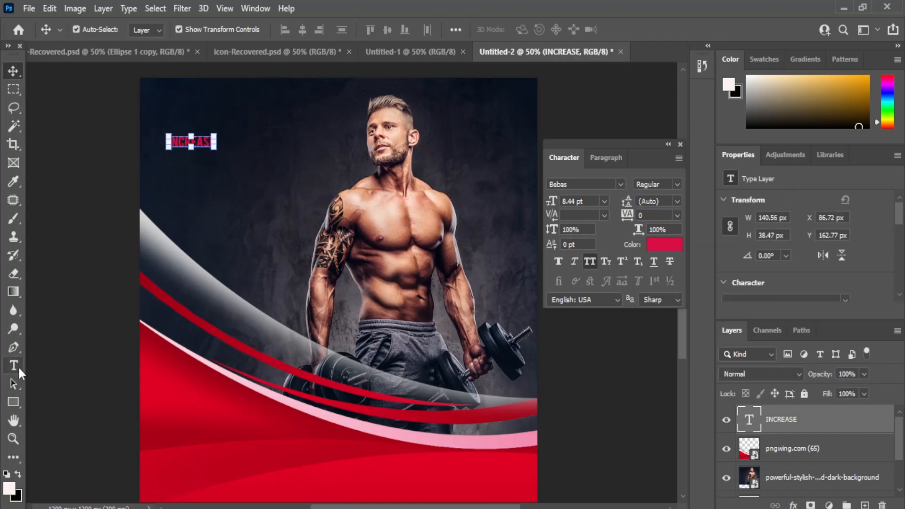
# Step: Add YOUR as a new text layer and place it beneath INCREASE
pyautogui.click(13, 366)
pyautogui.click(97, 368)
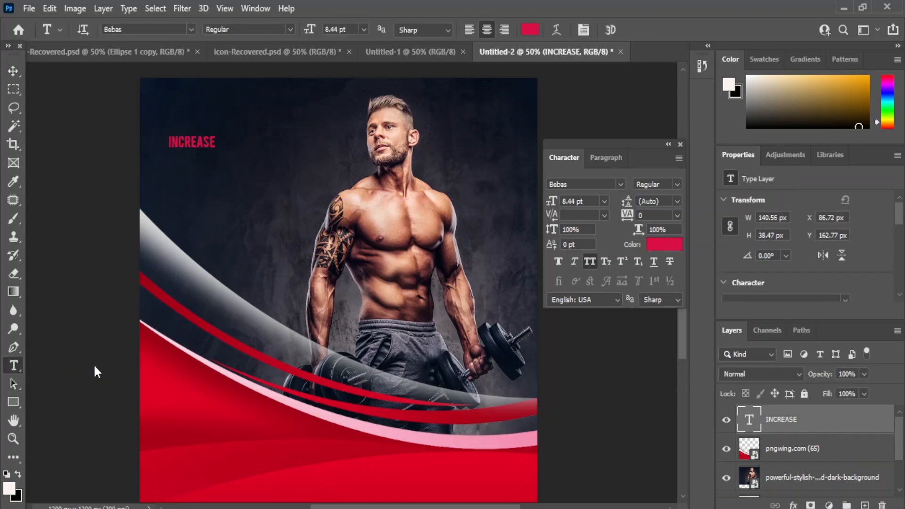
pyautogui.click(244, 245)
pyautogui.write('YOUR')
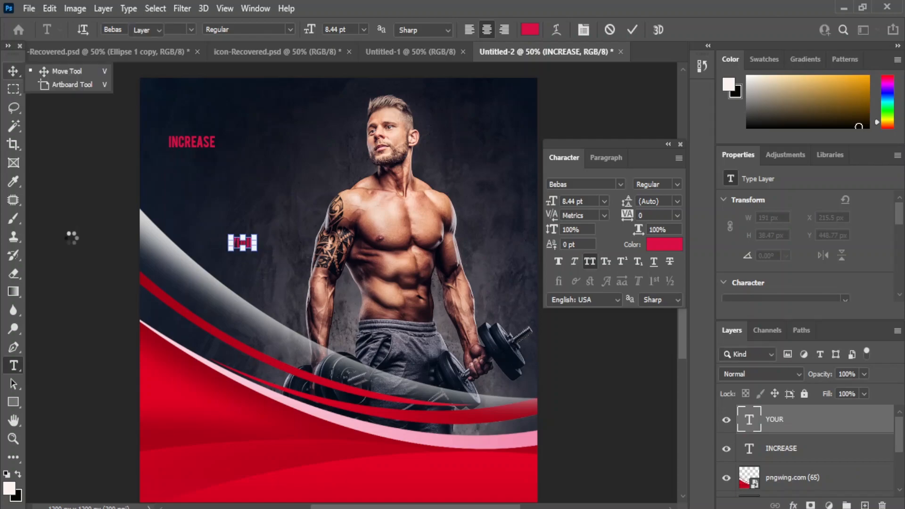
pyautogui.click(13, 71)
pyautogui.moveTo(248, 240); pyautogui.dragTo(186, 171)
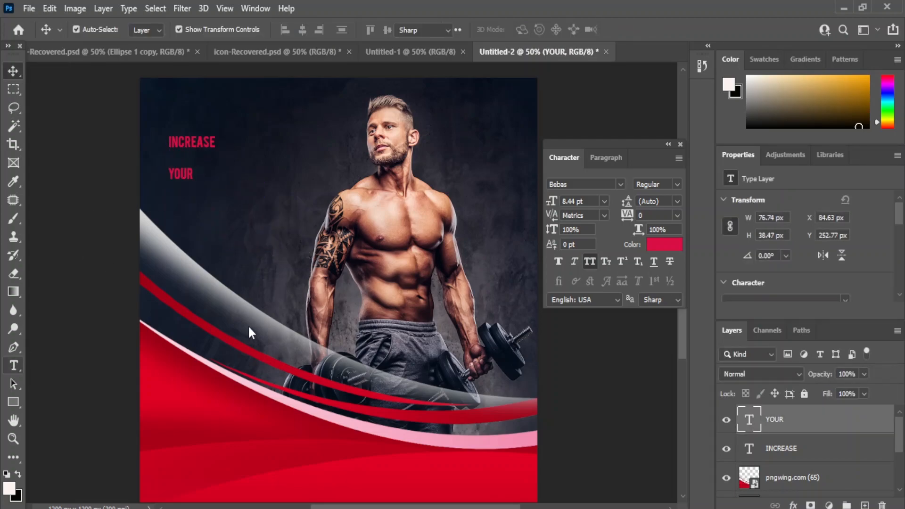
# Step: Add MUSCLE as a new text layer and place it under YOUR
pyautogui.press('t')
pyautogui.click(253, 237)
pyautogui.write('MUSCLE')
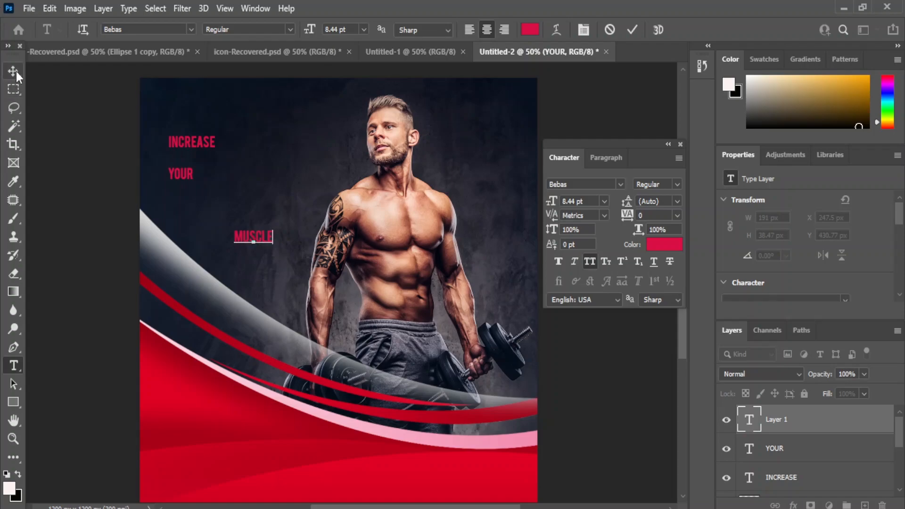
pyautogui.click(15, 71)
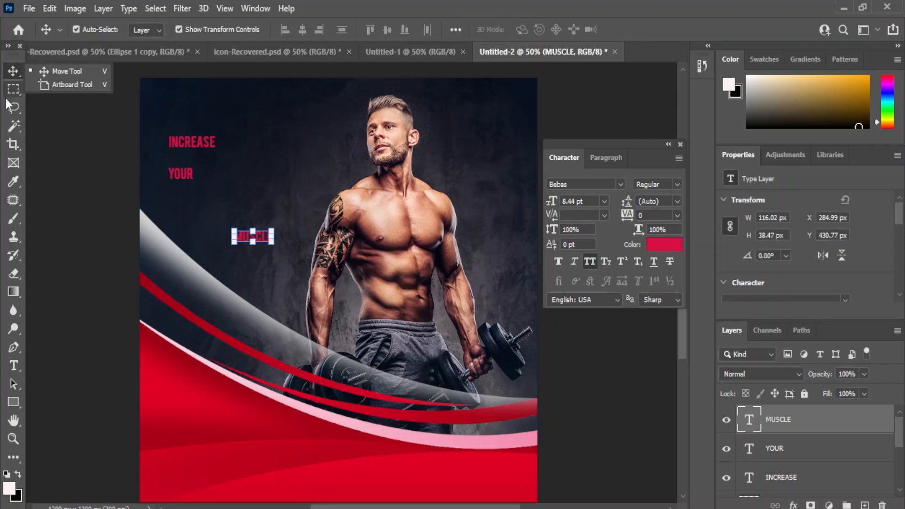
pyautogui.moveTo(253, 236); pyautogui.dragTo(187, 206)
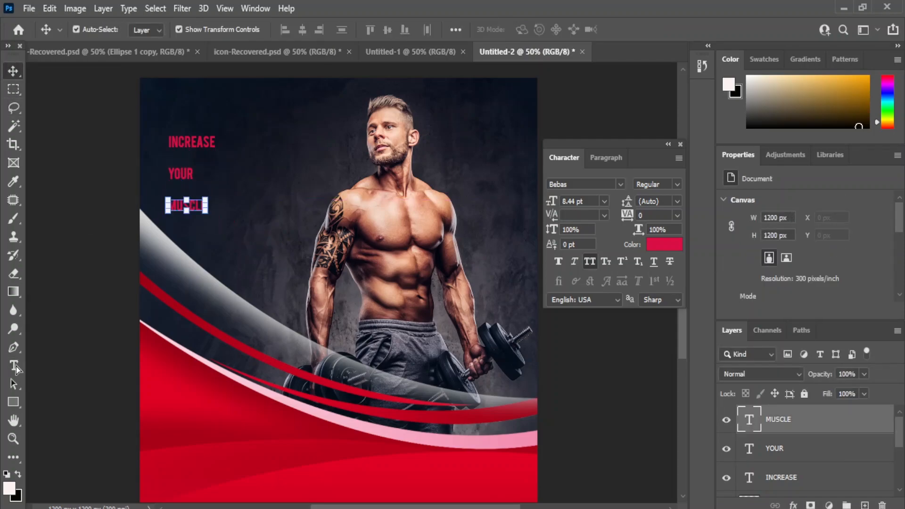
# Step: Add POWER, then move INCREASE below MUSCLE and POWER to the top row
pyautogui.click(13, 365)
pyautogui.click(265, 261)
pyautogui.write('PD')
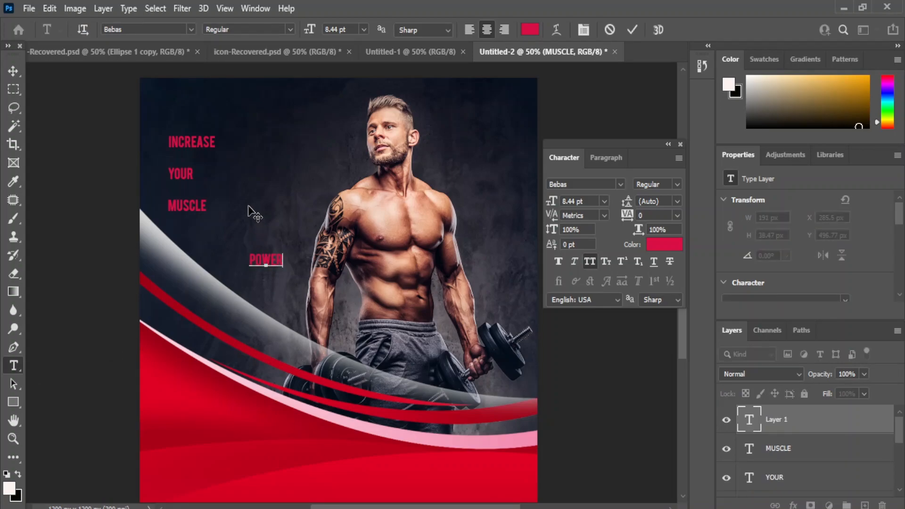
pyautogui.click(13, 71)
pyautogui.click(80, 279)
pyautogui.moveTo(206, 144); pyautogui.dragTo(195, 239)
pyautogui.moveTo(265, 260); pyautogui.dragTo(241, 162)
# Step: Check the font style options and start searching the font field for 'IMP'
pyautogui.click(678, 185)
pyautogui.click(694, 200)
pyautogui.click(597, 184)
pyautogui.press('BackSpace')
pyautogui.write('IMP')
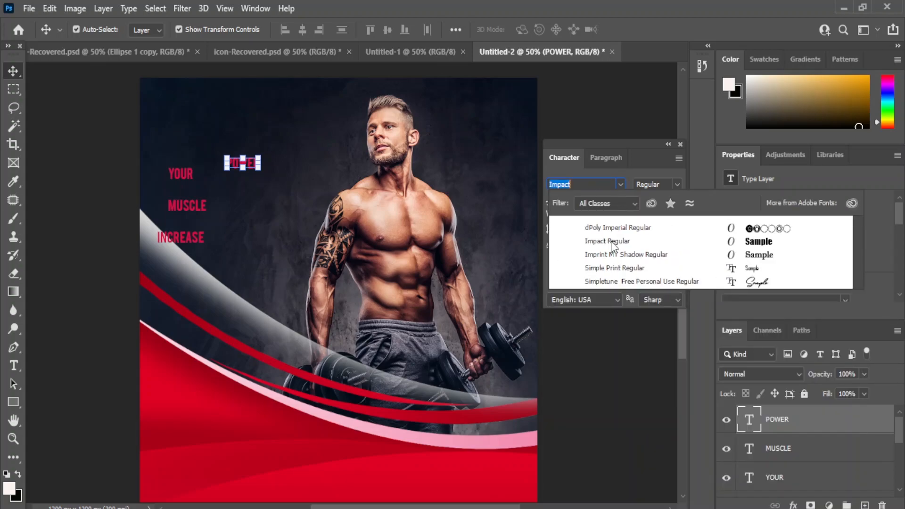
# Step: Set POWER to Impact 18 pt and move it below INCREASE
pyautogui.click(611, 242)
pyautogui.click(604, 201)
pyautogui.click(584, 317)
pyautogui.moveTo(243, 158); pyautogui.dragTo(241, 183)
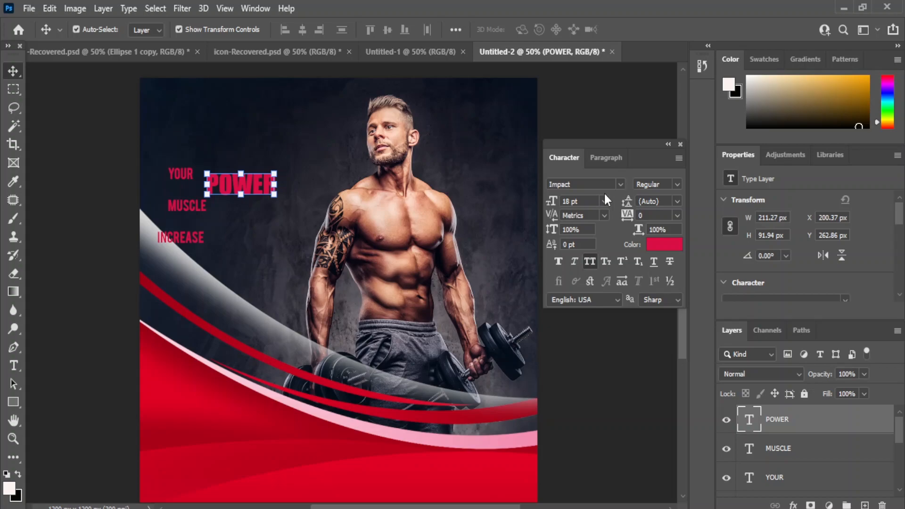
pyautogui.moveTo(241, 184); pyautogui.dragTo(241, 278)
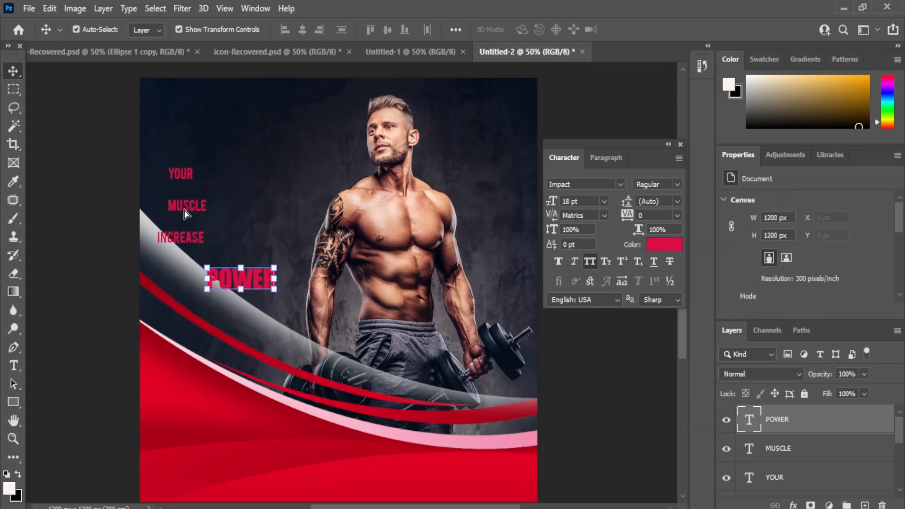
# Step: Move MUSCLE beside YOUR and browse the font list for it without changing the font
pyautogui.moveTo(187, 205); pyautogui.dragTo(260, 194)
pyautogui.click(620, 184)
pyautogui.scroll(-3, 754, 415)
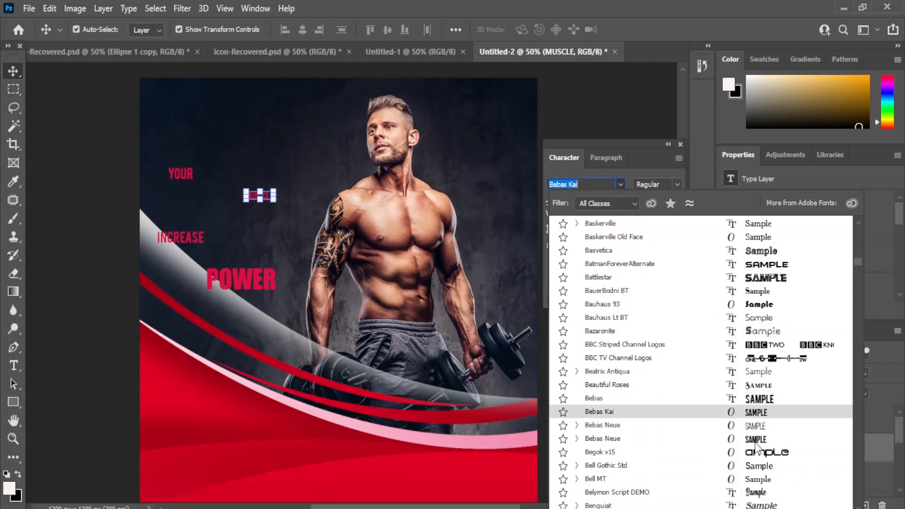
pyautogui.scroll(-3, 756, 440)
pyautogui.scroll(-15, 759, 445)
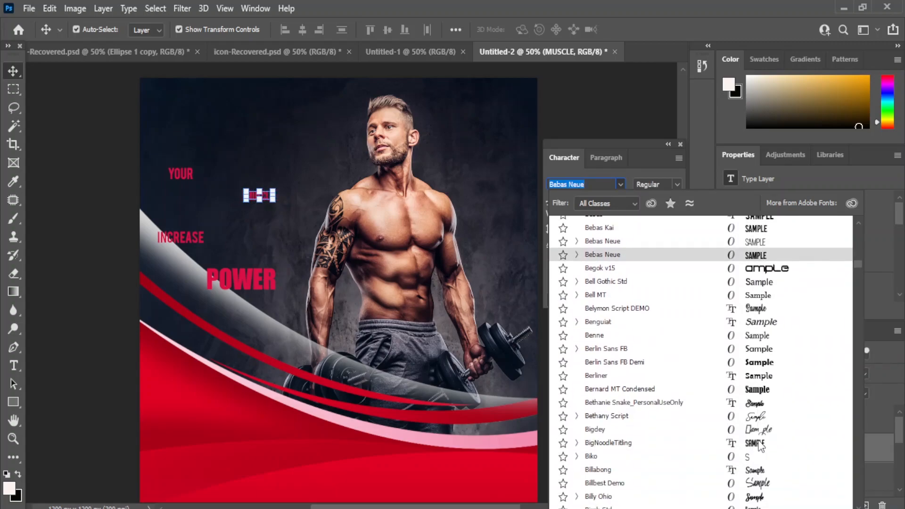
pyautogui.scroll(-4, 752, 471)
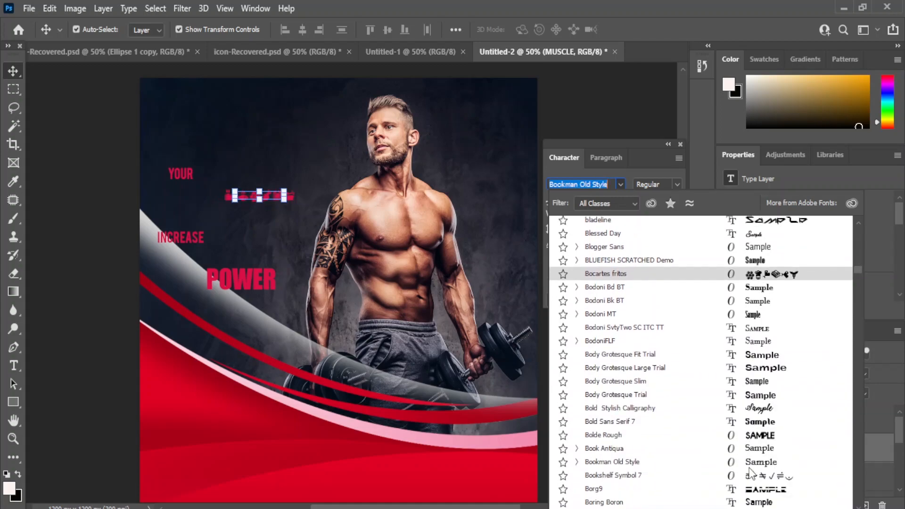
pyautogui.click(80, 160)
pyautogui.click(80, 160)
pyautogui.click(251, 199)
# Step: Set MUSCLE to Impact at 48 pt
pyautogui.moveTo(579, 185); pyautogui.dragTo(542, 185)
pyautogui.write('IMP')
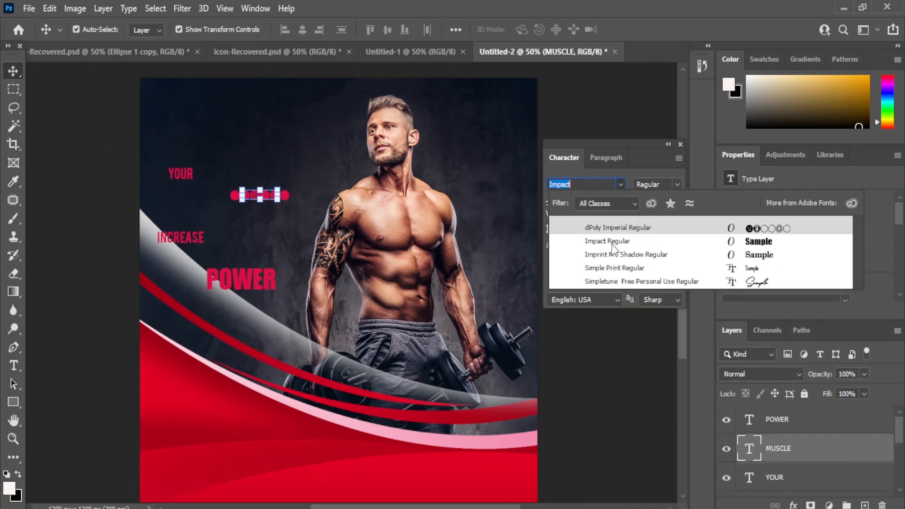
pyautogui.click(608, 241)
pyautogui.click(604, 202)
pyautogui.click(582, 359)
# Step: Move YOUR below POWER, scale MUSCLE to about 62%, and place INCREASE above MUSCLE
pyautogui.moveTo(192, 173); pyautogui.dragTo(202, 304)
pyautogui.moveTo(295, 167); pyautogui.dragTo(218, 161)
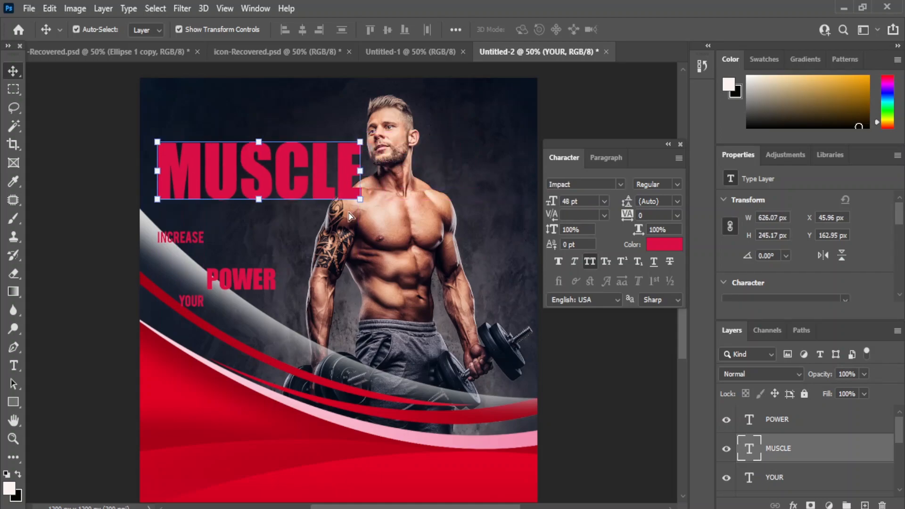
pyautogui.hotkey('ctrl', 't')
pyautogui.moveTo(195, 208); pyautogui.dragTo(270, 174)
pyautogui.moveTo(337, 150); pyautogui.dragTo(231, 186)
pyautogui.click(626, 368)
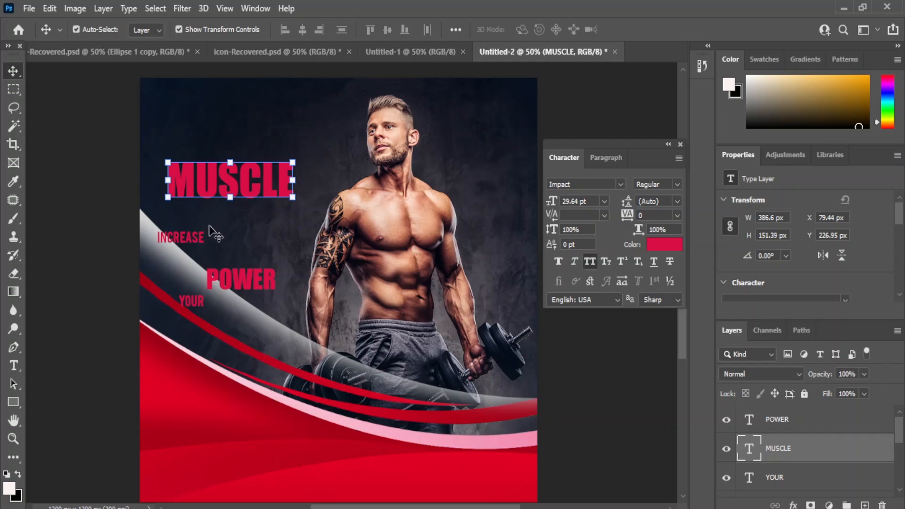
pyautogui.moveTo(188, 245); pyautogui.dragTo(187, 147)
pyautogui.hotkey('ctrl', 't')
# Step: Set INCREASE to 11 pt and left-align MUSCLE with it
pyautogui.click(604, 201)
pyautogui.click(583, 285)
pyautogui.click(604, 201)
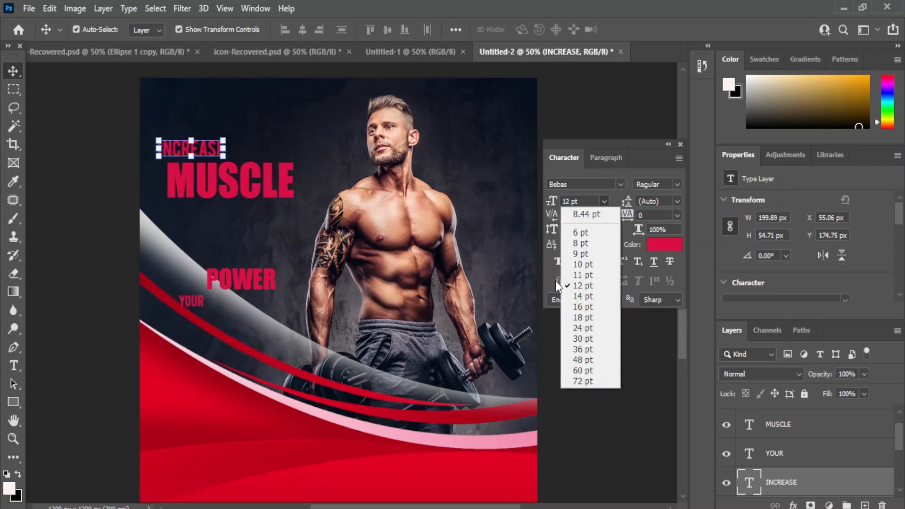
pyautogui.click(583, 275)
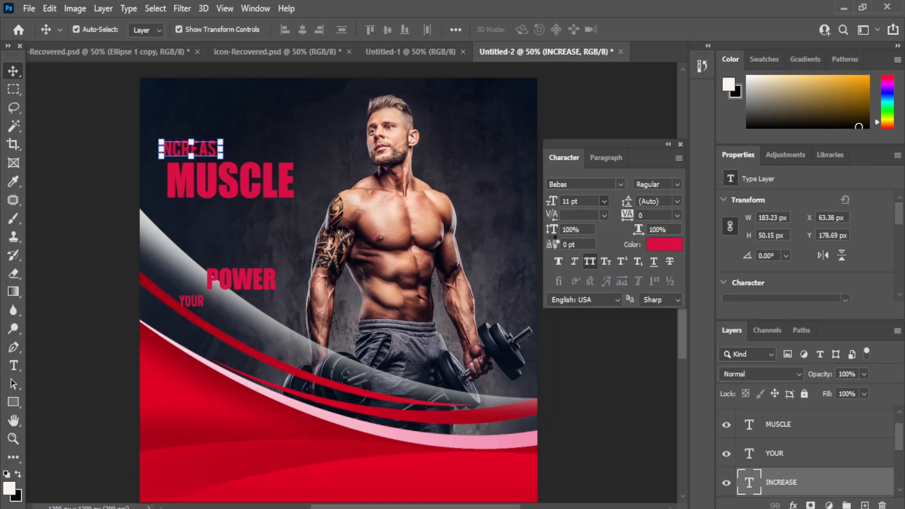
pyautogui.keyDown('shift'); pyautogui.click(203, 189); pyautogui.keyUp('shift')
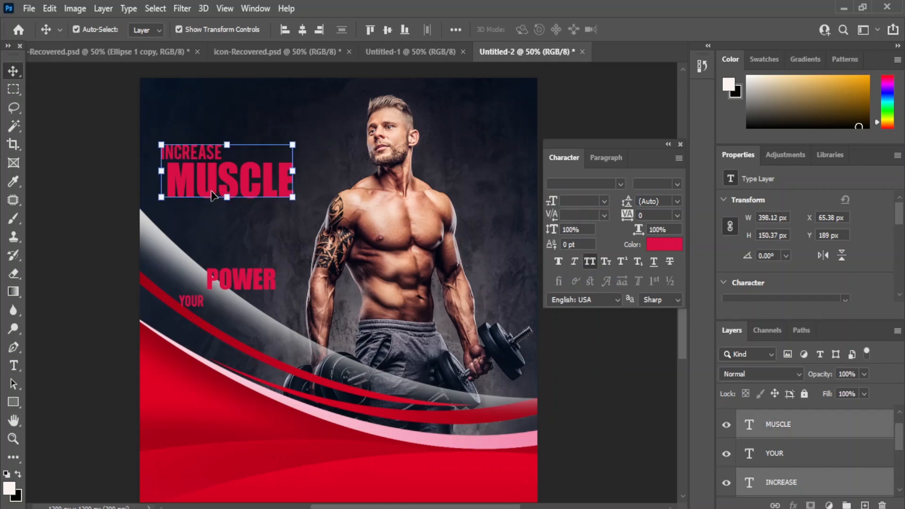
pyautogui.click(284, 32)
pyautogui.click(606, 388)
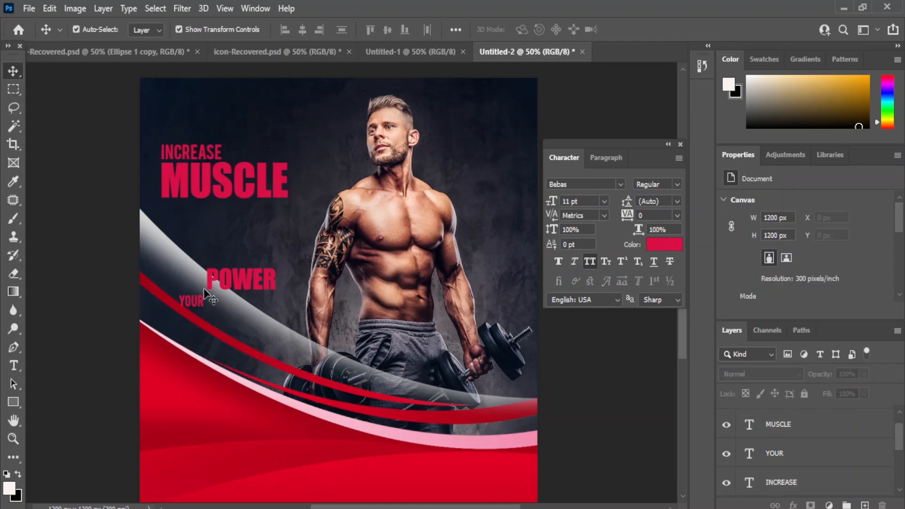
# Step: Move YOUR up beside INCREASE and set it to 18 pt
pyautogui.moveTo(193, 309); pyautogui.dragTo(241, 157)
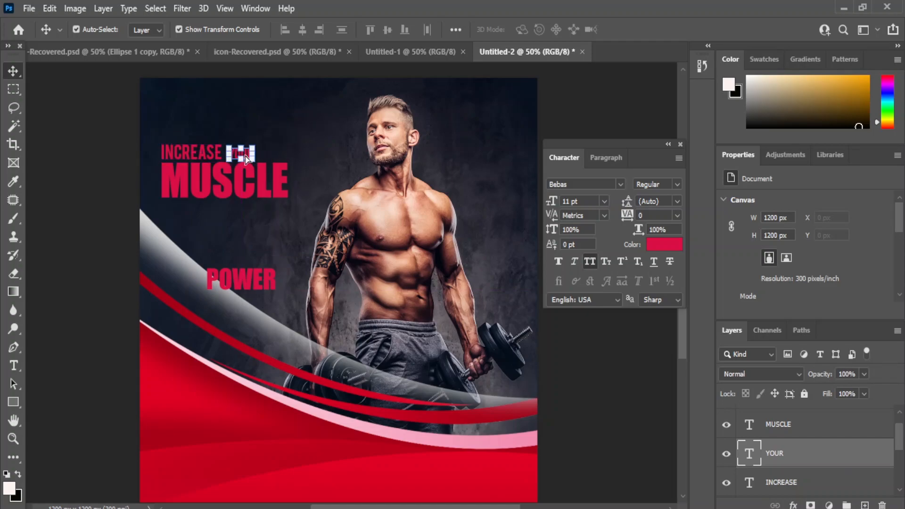
pyautogui.click(604, 200)
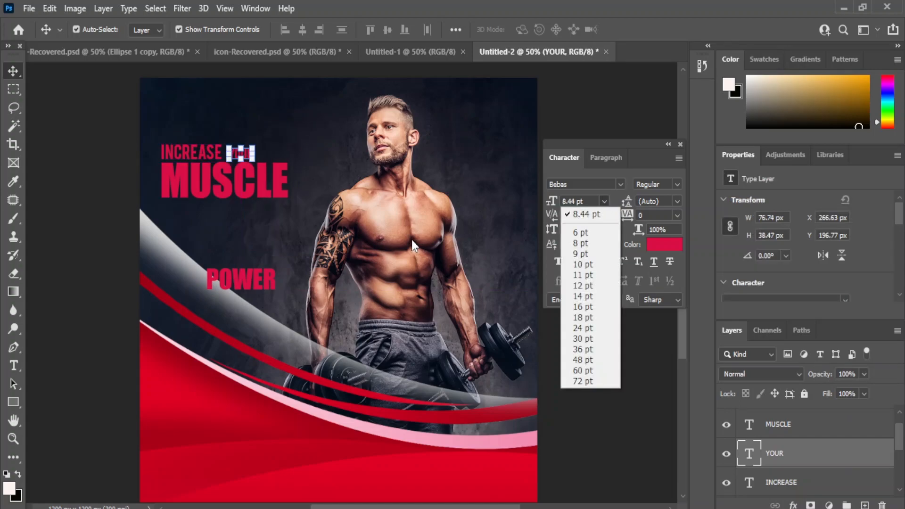
pyautogui.click(587, 306)
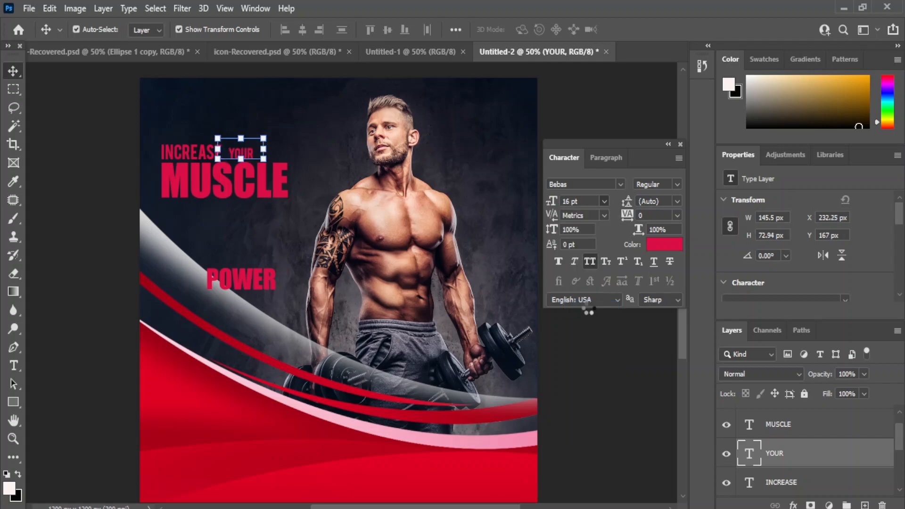
pyautogui.click(602, 380)
pyautogui.moveTo(226, 148); pyautogui.dragTo(235, 149)
pyautogui.click(603, 201)
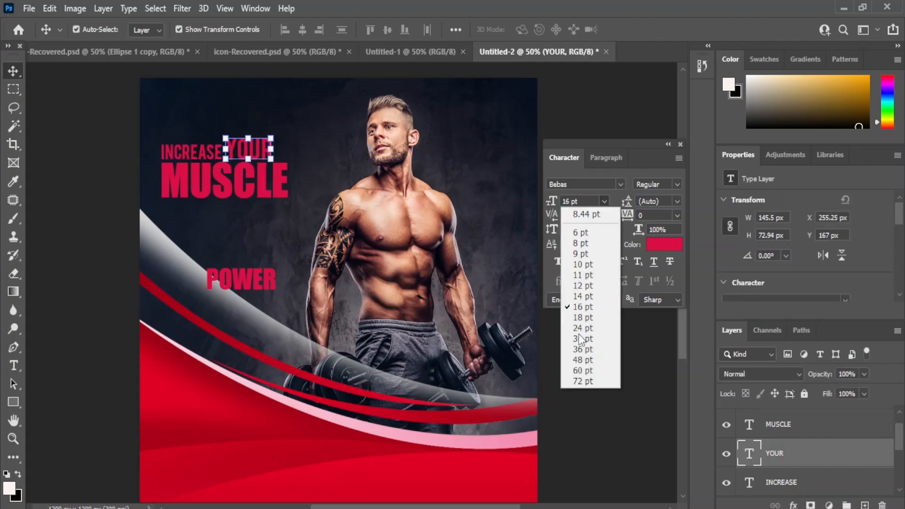
pyautogui.click(586, 312)
pyautogui.click(625, 382)
# Step: Align INCREASE's vertical centre with YOUR, then nudge YOUR slightly right and up
pyautogui.click(235, 147)
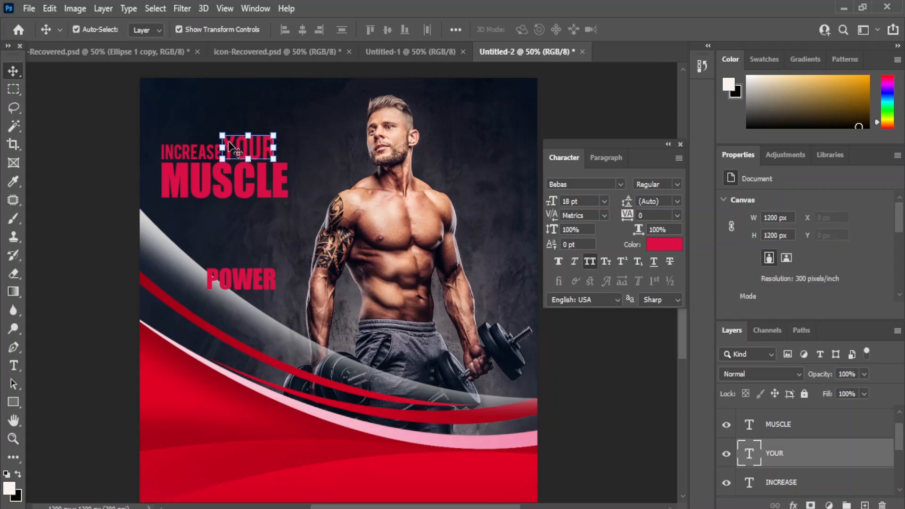
pyautogui.keyDown('shift'); pyautogui.click(185, 160); pyautogui.keyUp('shift')
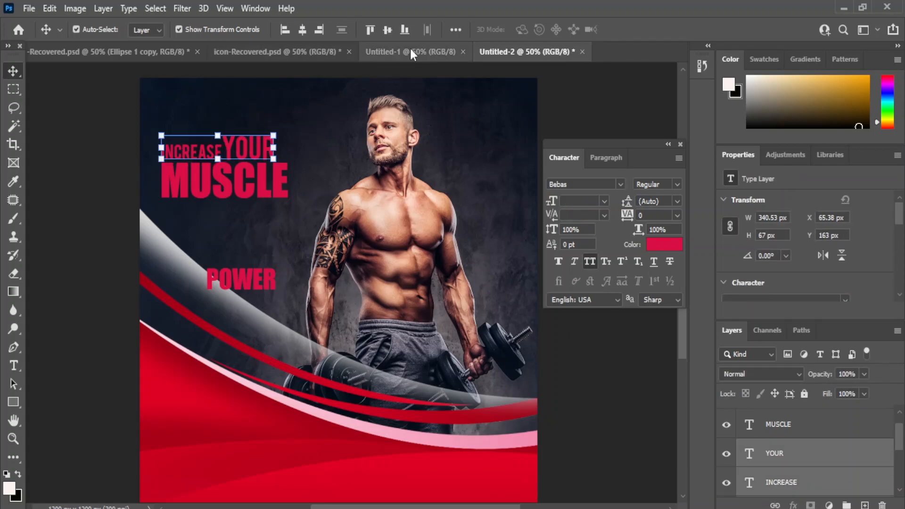
pyautogui.click(386, 30)
pyautogui.click(636, 427)
pyautogui.click(238, 149)
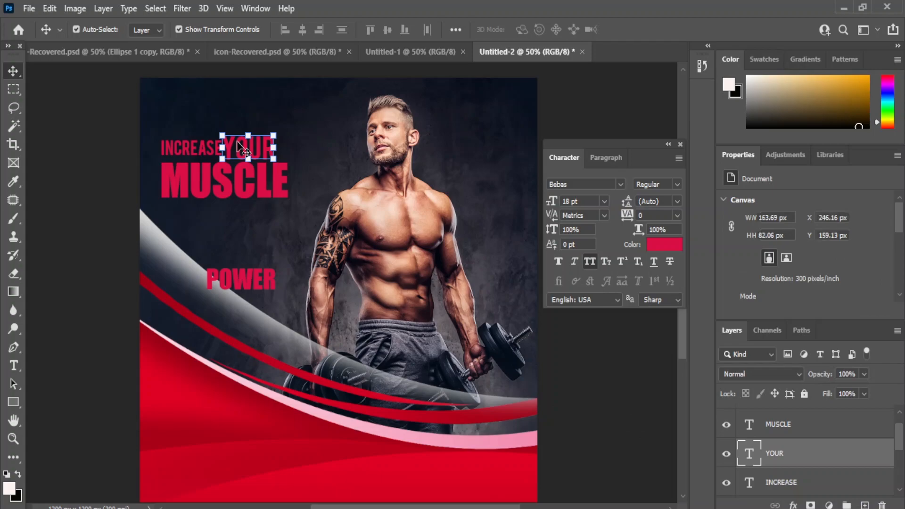
pyautogui.moveTo(238, 149); pyautogui.dragTo(241, 148)
pyautogui.click(589, 381)
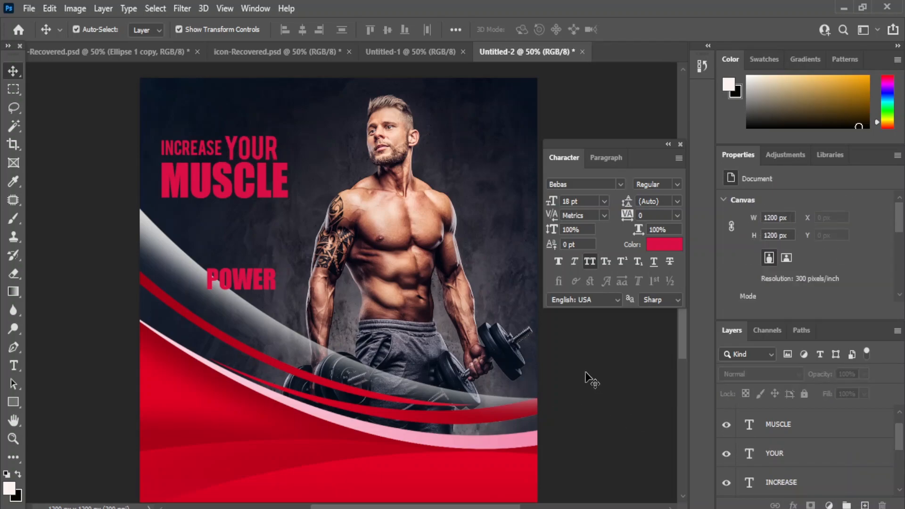
pyautogui.click(238, 149)
pyautogui.press('Up')
pyautogui.press('Up')
pyautogui.press('Up')
pyautogui.press('Up')
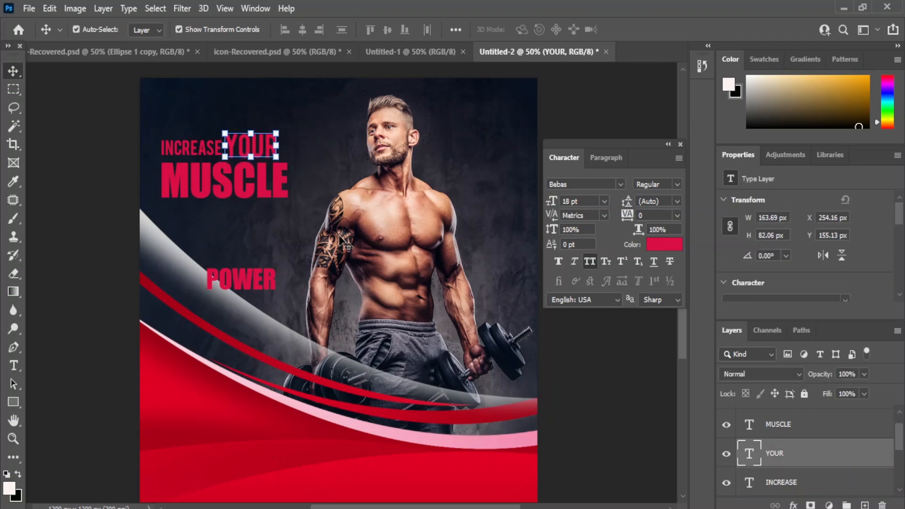
pyautogui.click(604, 373)
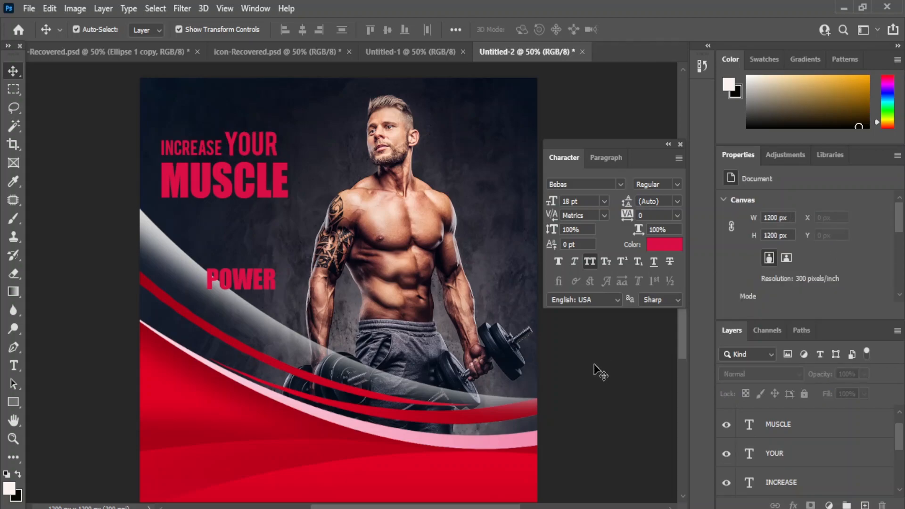
# Step: Set MUSCLE to 36 pt and reposition it beneath INCREASE YOUR
pyautogui.click(224, 194)
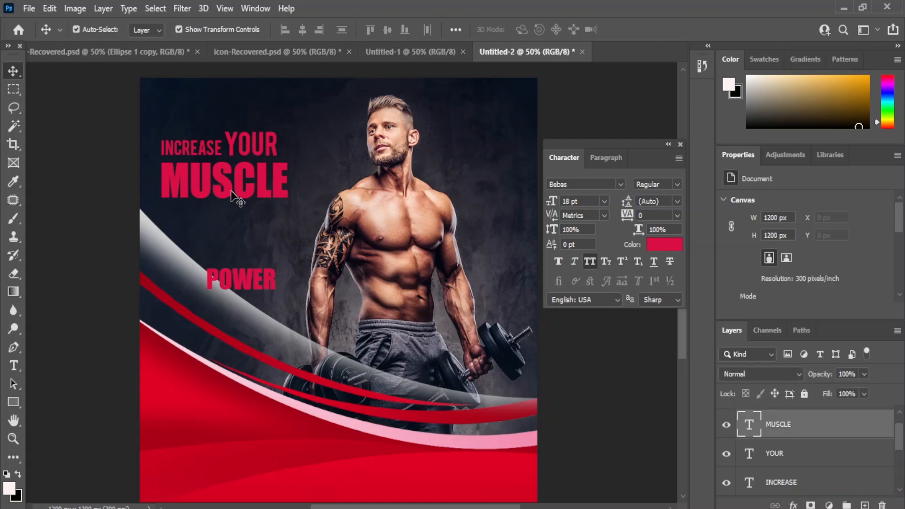
pyautogui.click(603, 202)
pyautogui.click(585, 339)
pyautogui.click(604, 202)
pyautogui.click(583, 349)
pyautogui.moveTo(181, 175); pyautogui.dragTo(207, 189)
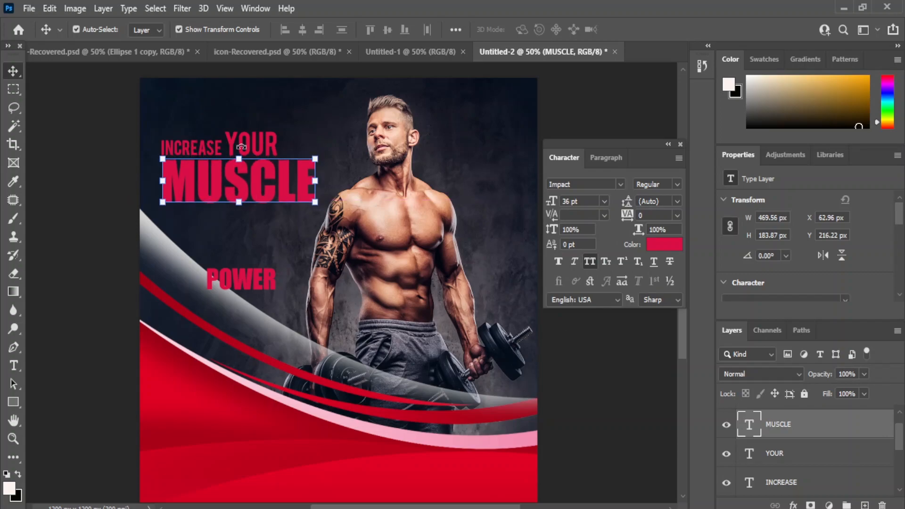
pyautogui.rightClick(13, 366)
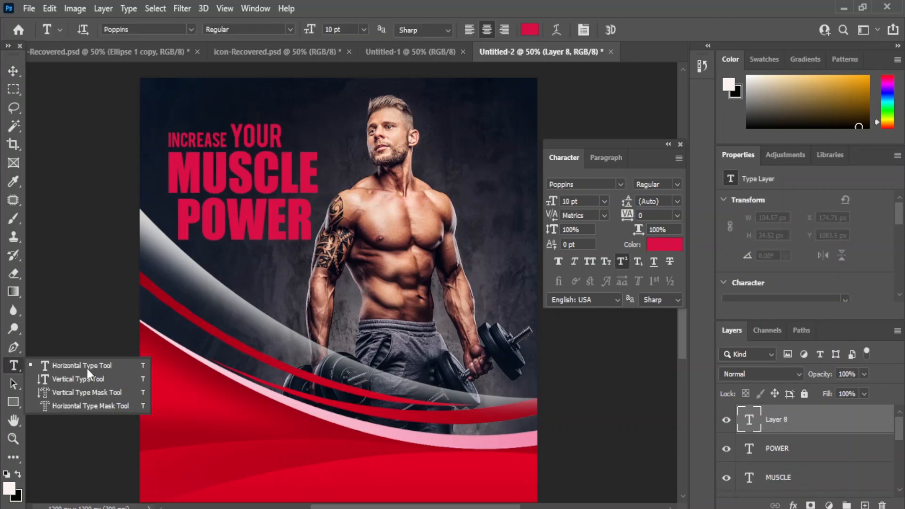
# Step: Add a 'Start your' line in white (#ffffff) at 11 pt on the red area
pyautogui.click(71, 363)
pyautogui.click(199, 439)
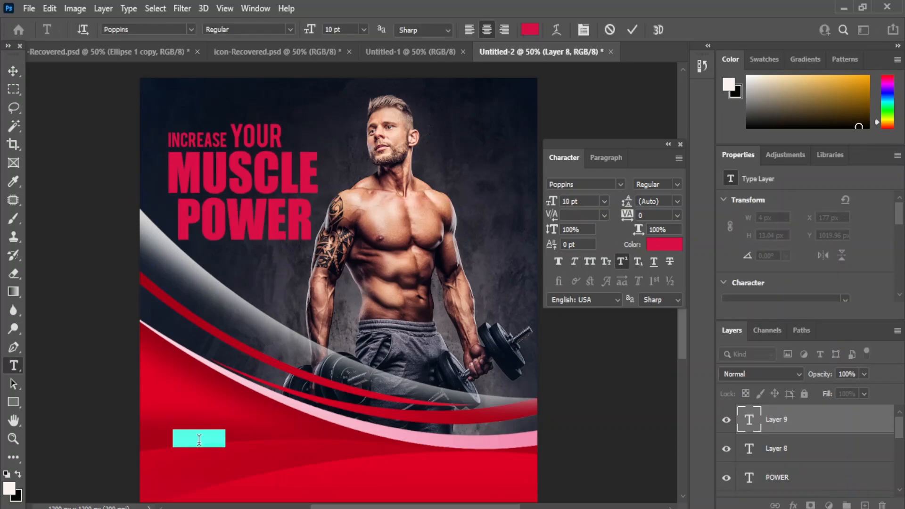
pyautogui.click(199, 438)
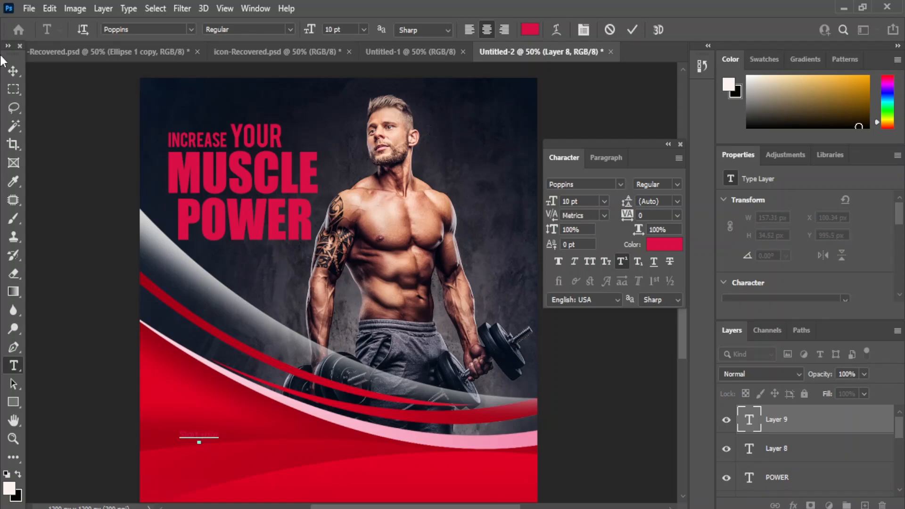
pyautogui.click(13, 70)
pyautogui.click(665, 245)
pyautogui.write('ffffff')
pyautogui.press('Return')
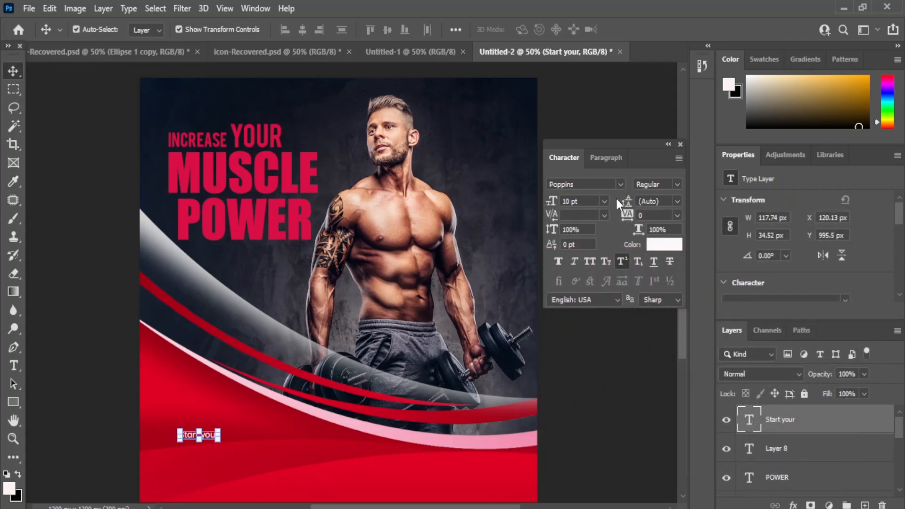
pyautogui.click(603, 201)
pyautogui.click(591, 278)
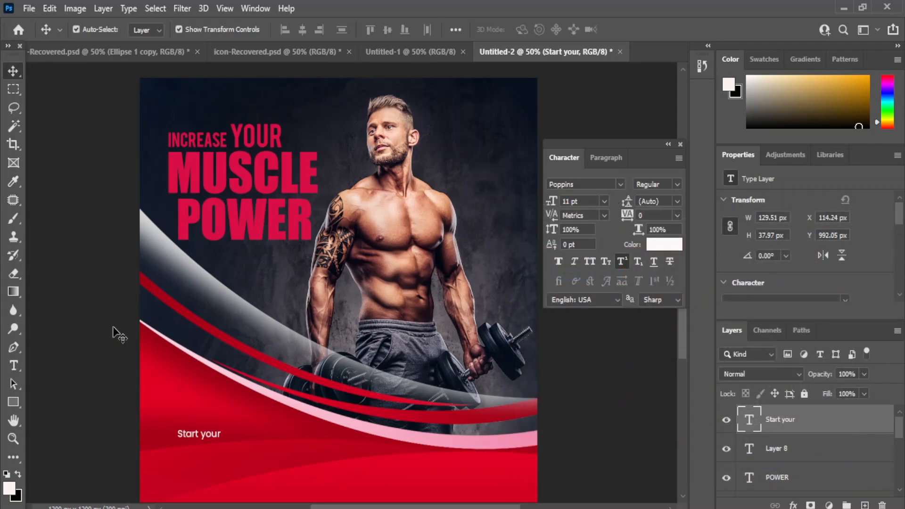
pyautogui.moveTo(198, 440); pyautogui.dragTo(165, 408)
# Step: Add 'training' beside it, set to All Caps, 16 pt and Bold
pyautogui.click(13, 366)
pyautogui.click(100, 366)
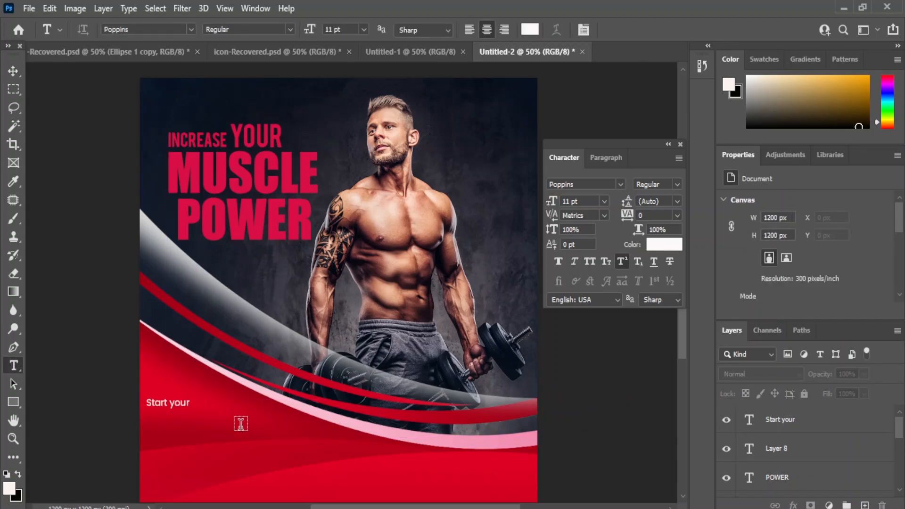
pyautogui.click(249, 416)
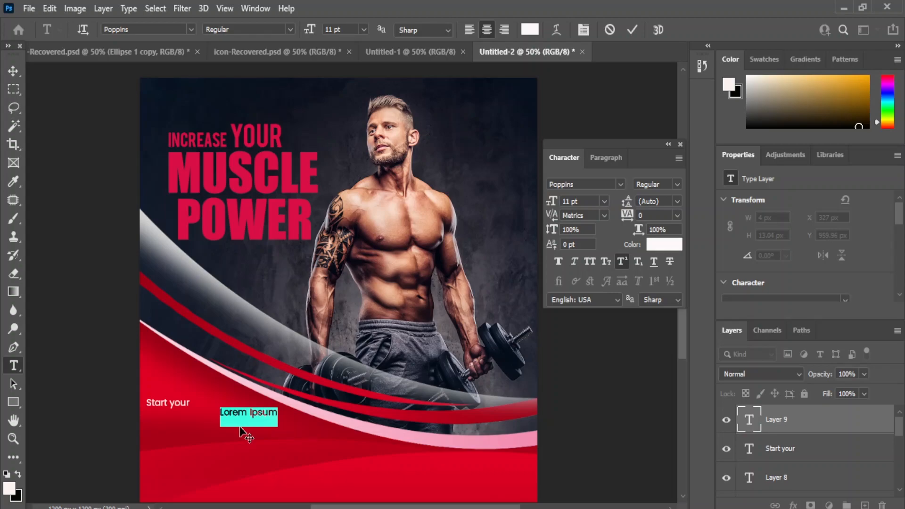
pyautogui.write('trai')
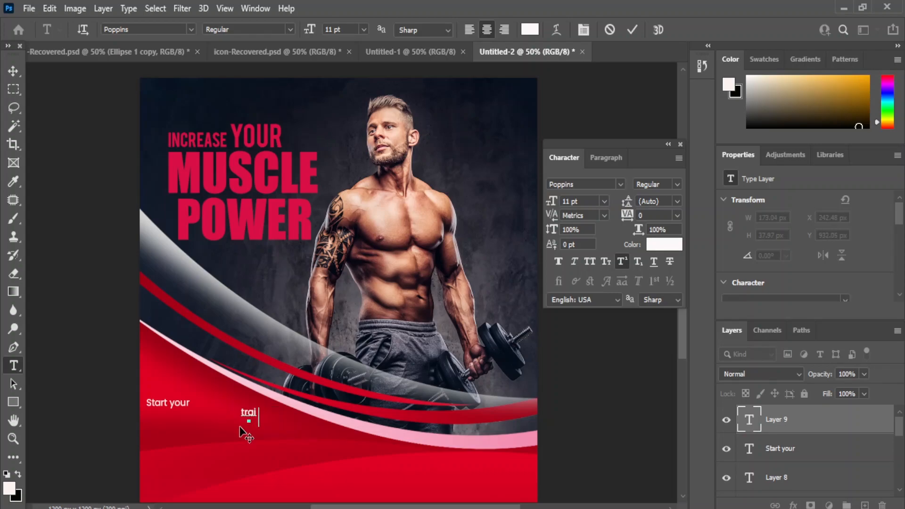
pyautogui.click(14, 75)
pyautogui.click(590, 262)
pyautogui.click(603, 201)
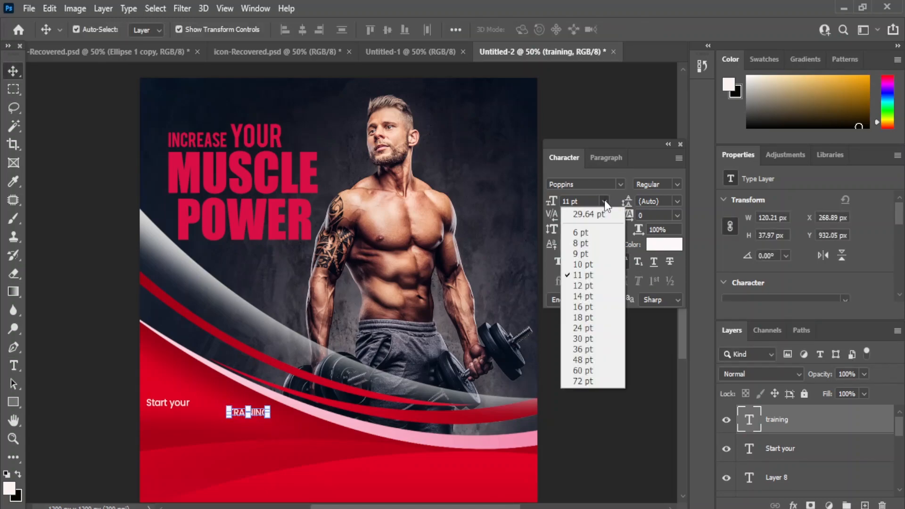
pyautogui.click(577, 307)
pyautogui.click(677, 185)
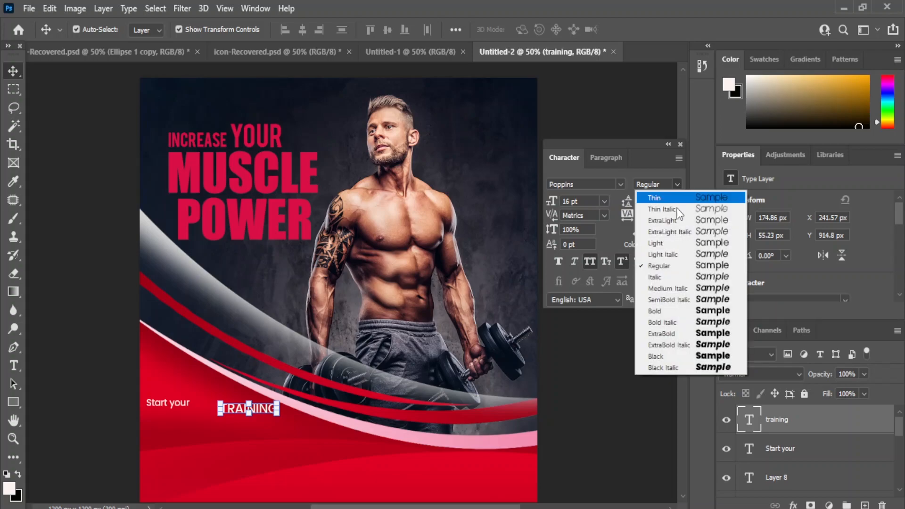
pyautogui.click(679, 311)
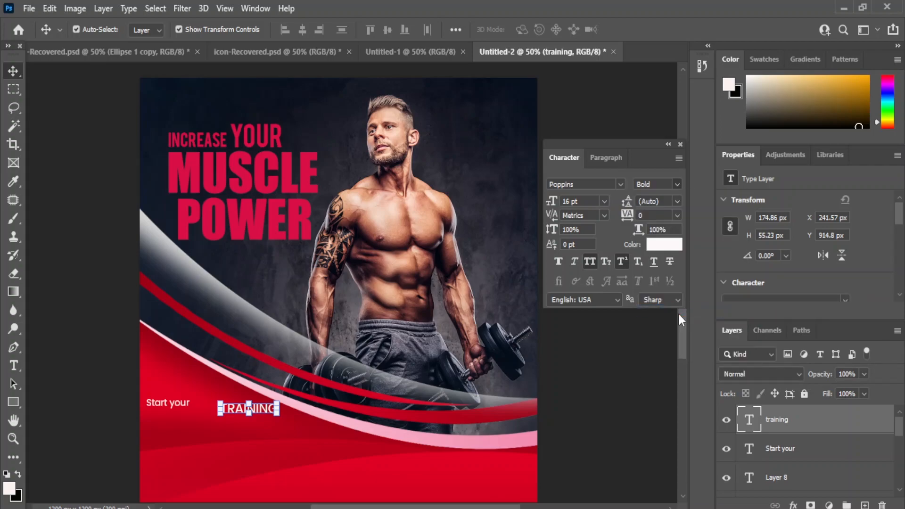
# Step: Enlarge TRAINING to 18 pt, move it down about 11 px, and scale it to 95%
pyautogui.click(222, 411)
pyautogui.doubleClick(223, 411)
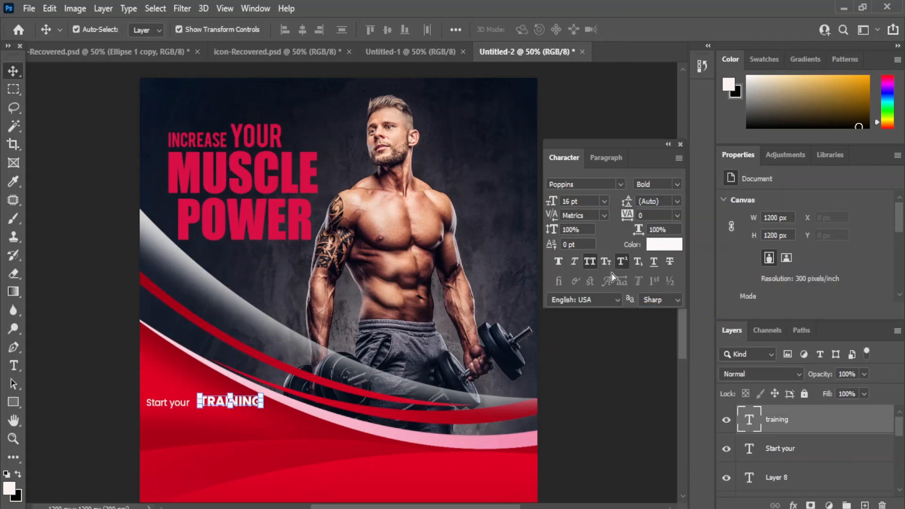
pyautogui.click(603, 201)
pyautogui.click(576, 317)
pyautogui.click(570, 325)
pyautogui.moveTo(249, 401); pyautogui.dragTo(250, 406)
pyautogui.moveTo(193, 413)
pyautogui.mouseDown()
pyautogui.moveTo(200, 417)
pyautogui.moveTo(188, 410)
pyautogui.mouseUp()
pyautogui.press('Return')
pyautogui.click(618, 419)
# Step: Set 'Start your' to 12 pt and nudge it right
pyautogui.click(248, 406)
pyautogui.click(601, 202)
pyautogui.click(585, 282)
pyautogui.hotkey('shift', 'Right')
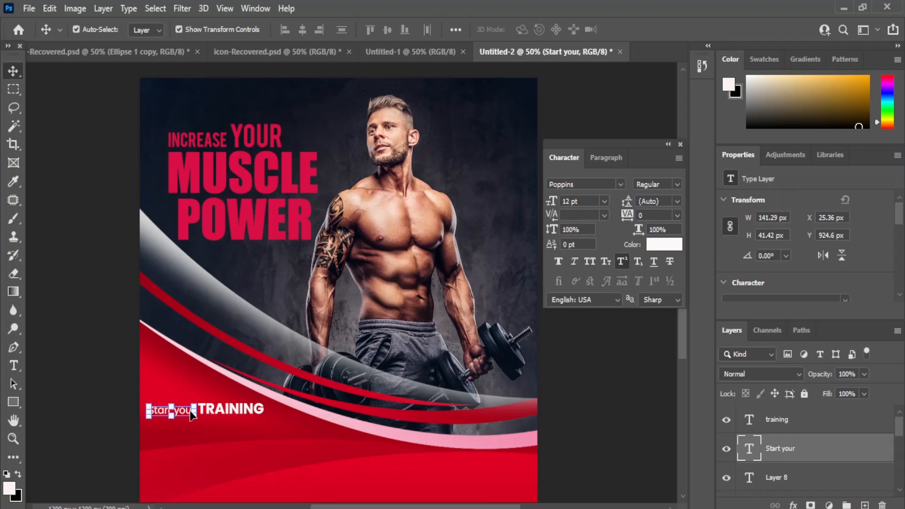
pyautogui.click(632, 424)
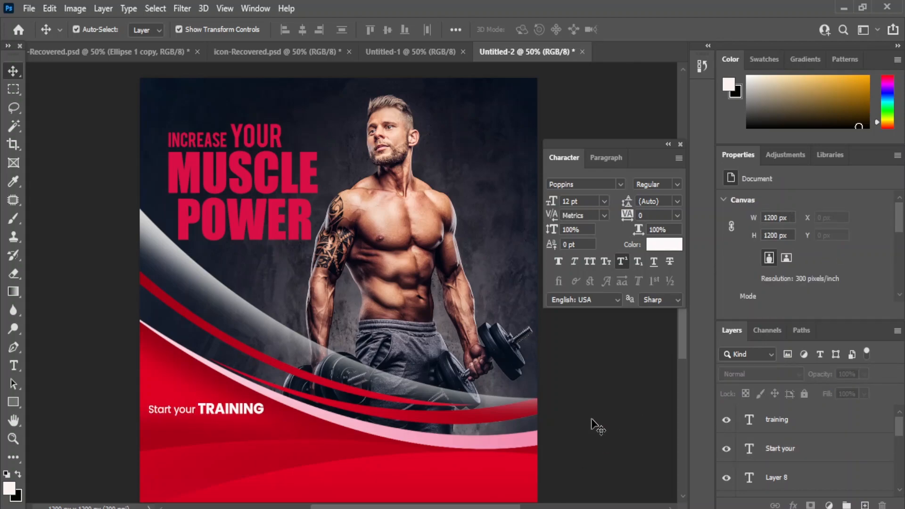
# Step: Start a new text line below the tagline beginning with 'wi'
pyautogui.press('t')
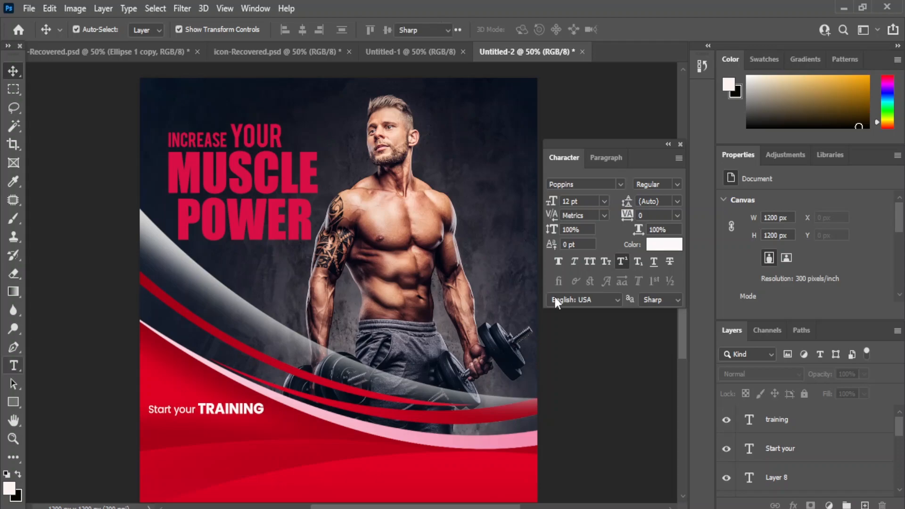
pyautogui.click(235, 462)
pyautogui.write('with our')
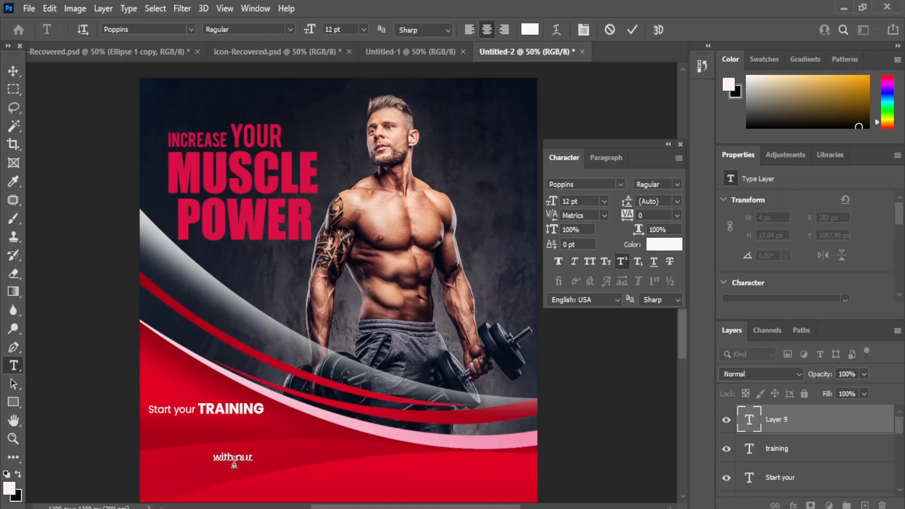
# Step: Commit the 'with our' text and move it left under 'Start your'
pyautogui.click(13, 71)
pyautogui.click(626, 399)
pyautogui.moveTo(229, 458); pyautogui.dragTo(162, 424)
pyautogui.click(615, 447)
pyautogui.click(168, 422)
# Step: Duplicate TRAINING, retype the copy as 'PROFESSIONAL TRAINERS', and place it below 'with our'
pyautogui.click(243, 411)
pyautogui.moveTo(242, 411); pyautogui.dragTo(181, 425)
pyautogui.click(14, 366)
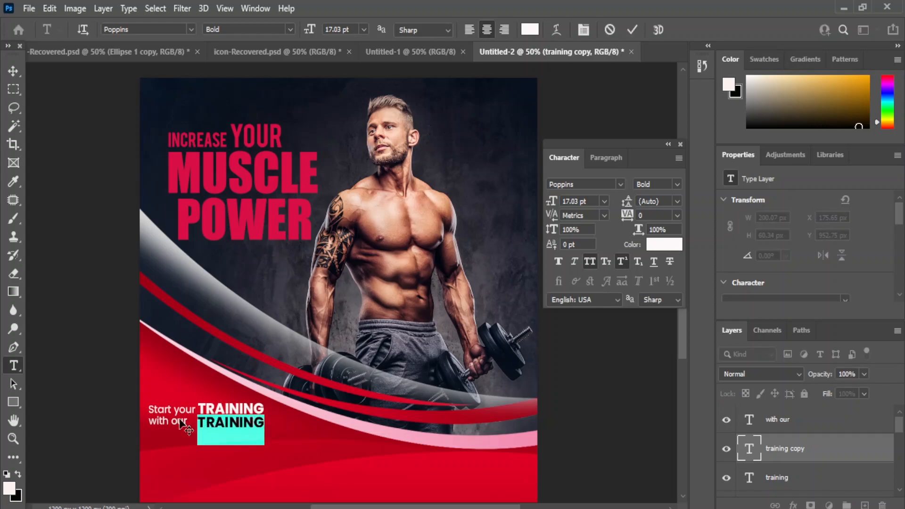
pyautogui.write('PROFESSIONAL TR')
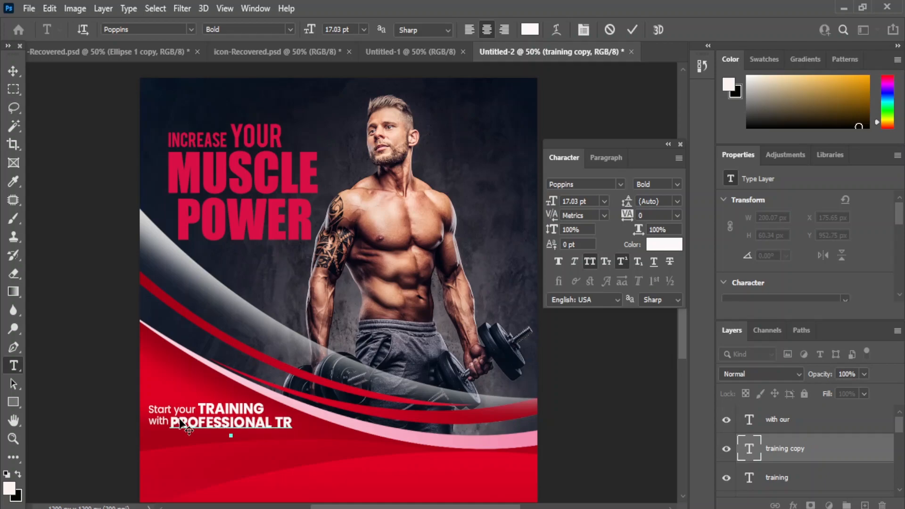
pyautogui.write('AINERS')
pyautogui.click(13, 71)
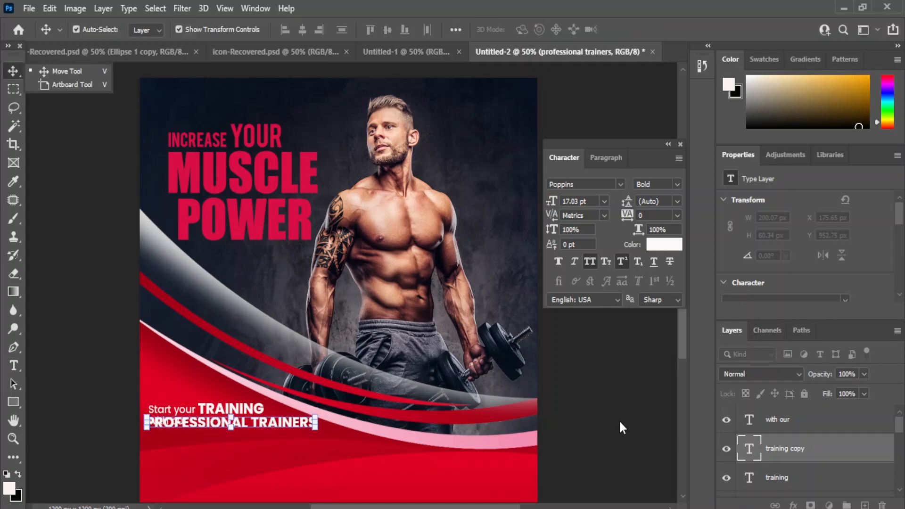
pyautogui.moveTo(258, 419); pyautogui.dragTo(263, 436)
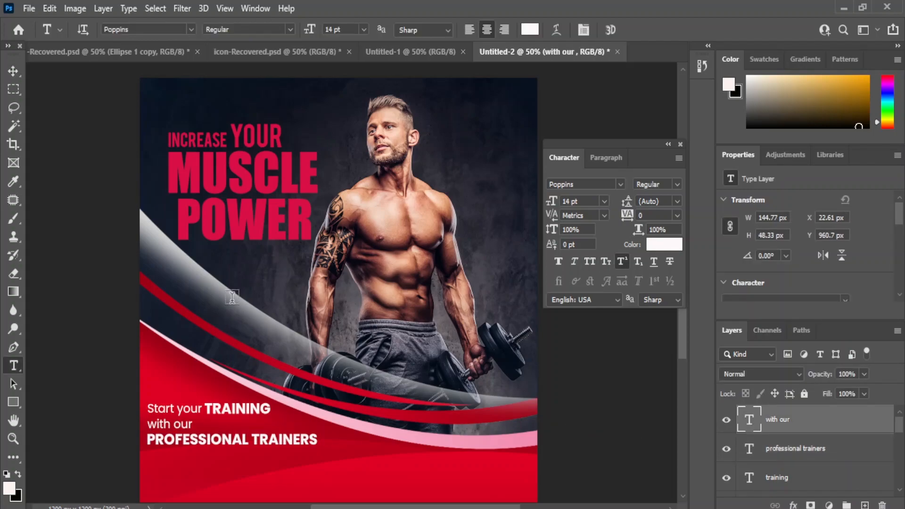
pyautogui.click(243, 285)
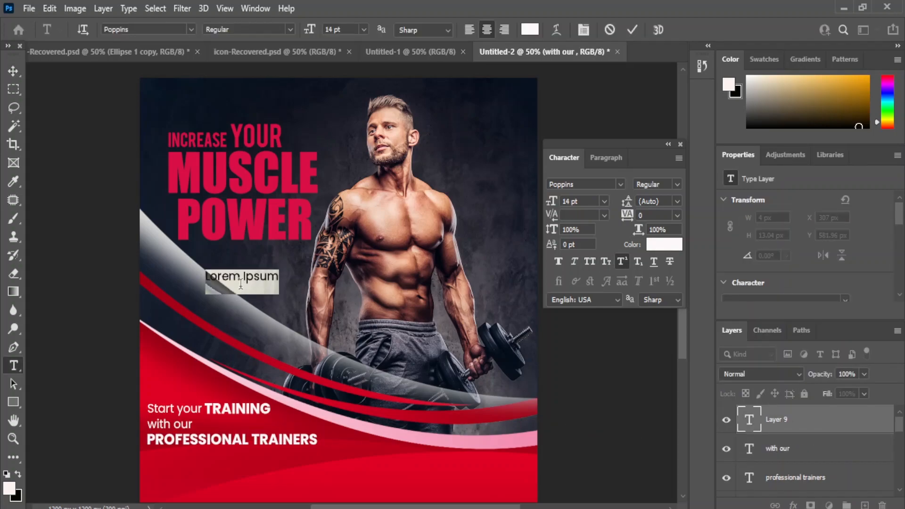
# Step: Make the Trail Session text 18 pt bold and move it lower on the poster
pyautogui.press('BackSpace')
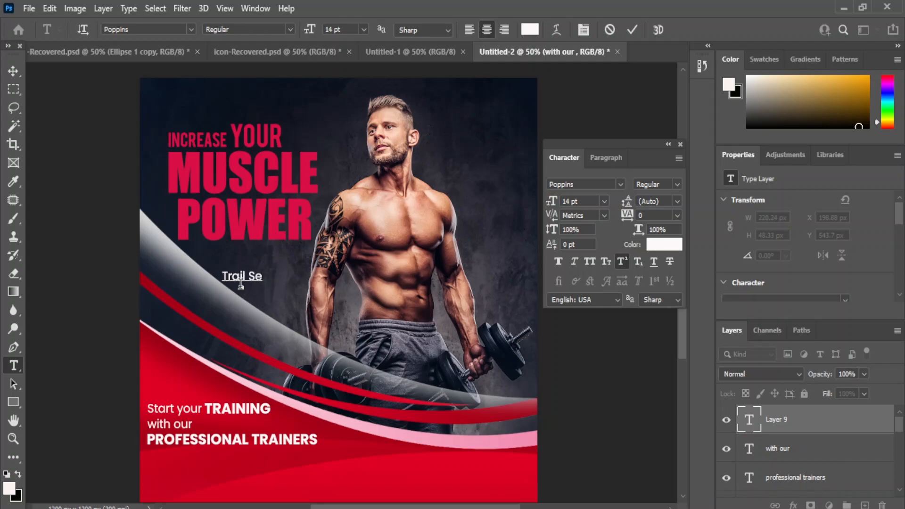
pyautogui.click(10, 72)
pyautogui.click(603, 200)
pyautogui.click(579, 298)
pyautogui.moveTo(245, 275); pyautogui.dragTo(259, 259)
pyautogui.click(603, 201)
pyautogui.click(579, 318)
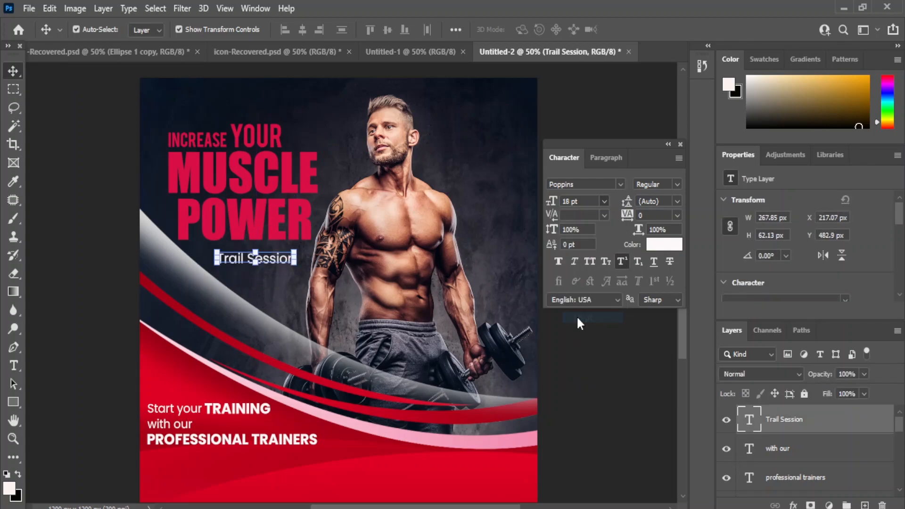
pyautogui.click(677, 185)
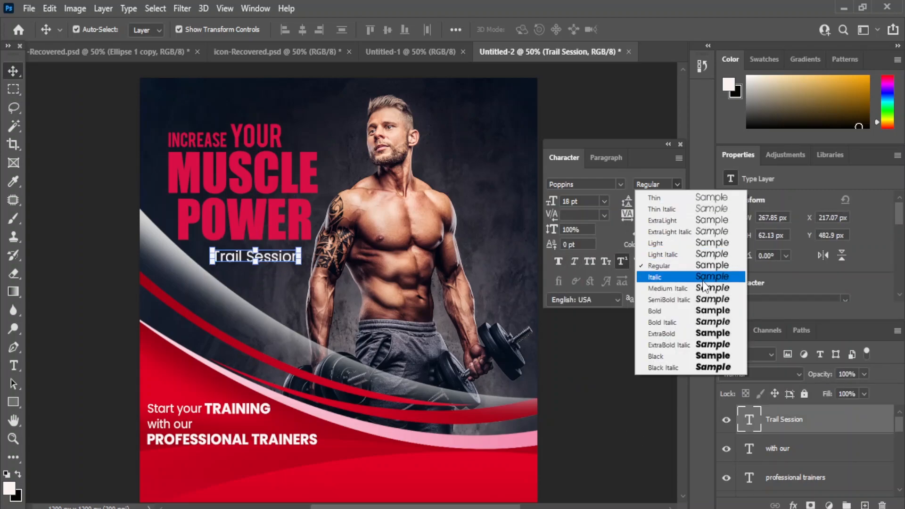
pyautogui.click(669, 312)
pyautogui.click(240, 260)
pyautogui.moveTo(241, 260); pyautogui.dragTo(211, 315)
# Step: Draw a white rectangle badge near Trail Session and shrink it slightly
pyautogui.rightClick(14, 401)
pyautogui.click(52, 402)
pyautogui.moveTo(228, 267); pyautogui.dragTo(303, 265)
pyautogui.press('v')
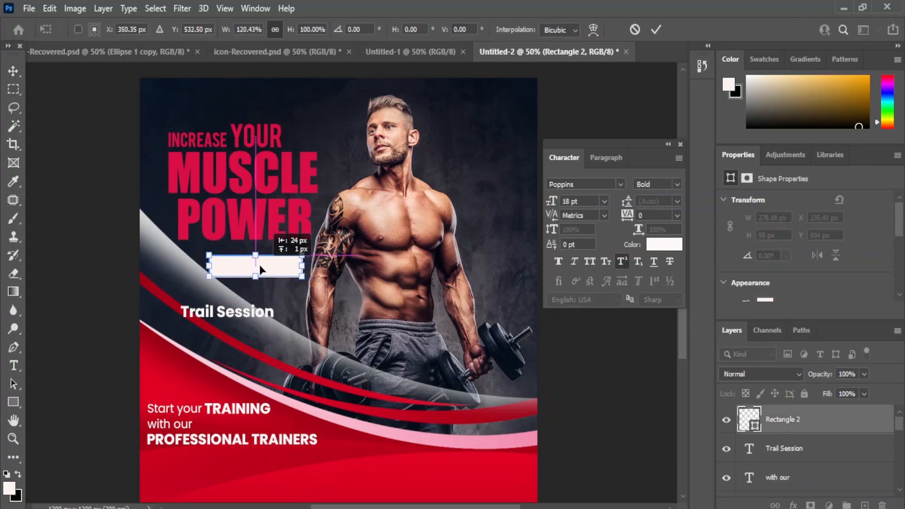
pyautogui.press('Return')
pyautogui.moveTo(211, 270); pyautogui.dragTo(215, 270)
pyautogui.click(15, 74)
pyautogui.click(576, 384)
pyautogui.click(291, 264)
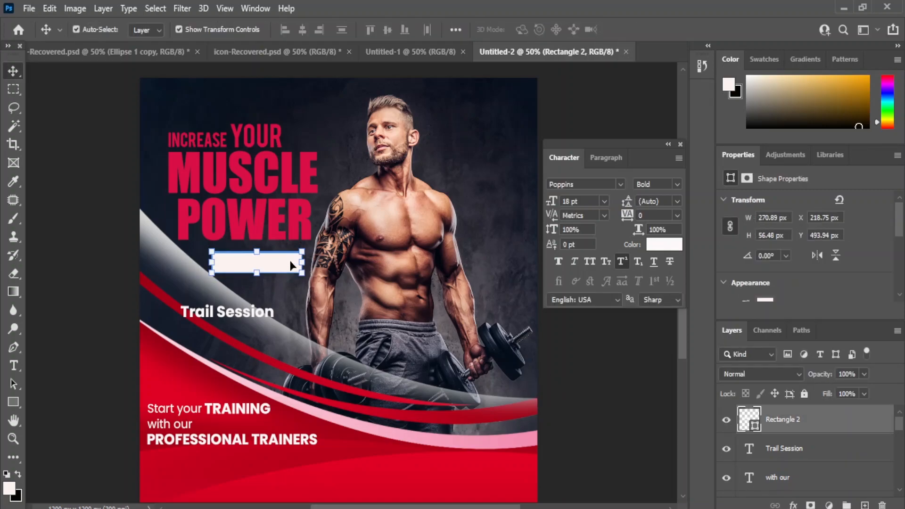
# Step: Stack Trail Session above the badge, colour it the poster's red, place it on the badge at 16 pt
pyautogui.moveTo(797, 452); pyautogui.dragTo(800, 416)
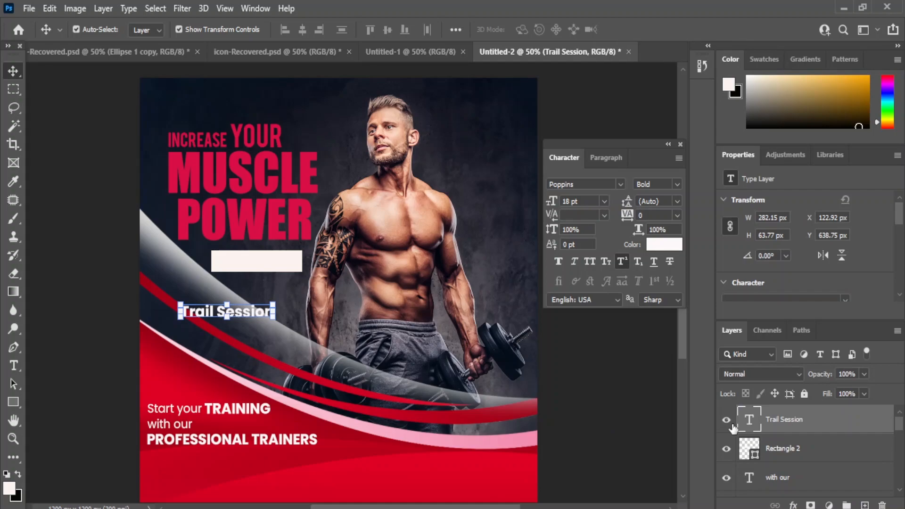
pyautogui.click(668, 244)
pyautogui.click(238, 216)
pyautogui.click(804, 235)
pyautogui.moveTo(224, 316); pyautogui.dragTo(255, 267)
pyautogui.click(604, 202)
pyautogui.click(581, 303)
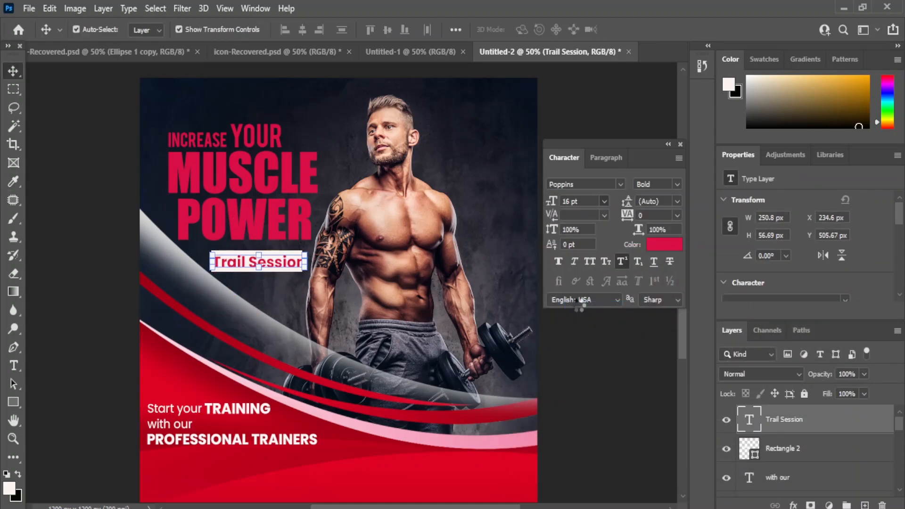
# Step: Nudge the bodybuilder photo a little to the right
pyautogui.click(618, 411)
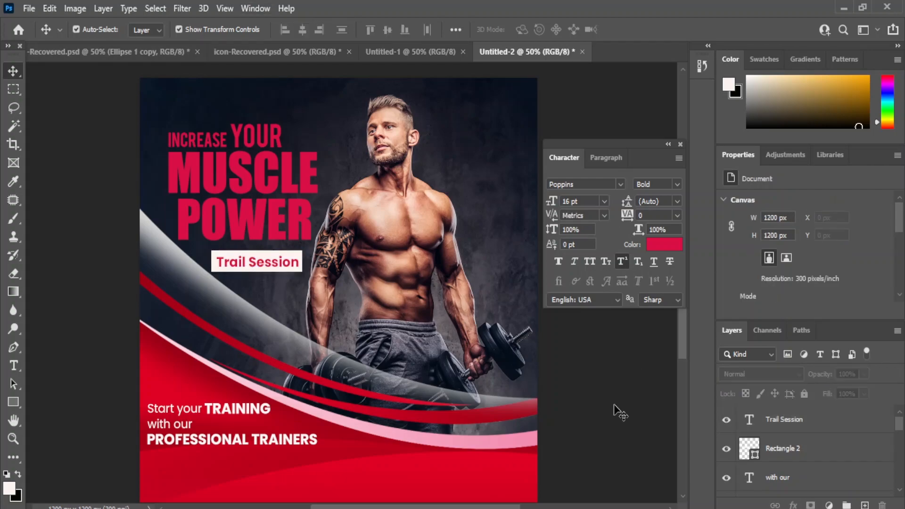
pyautogui.click(377, 195)
pyautogui.hotkey('shift', 'Right')
pyautogui.hotkey('shift', 'Right')
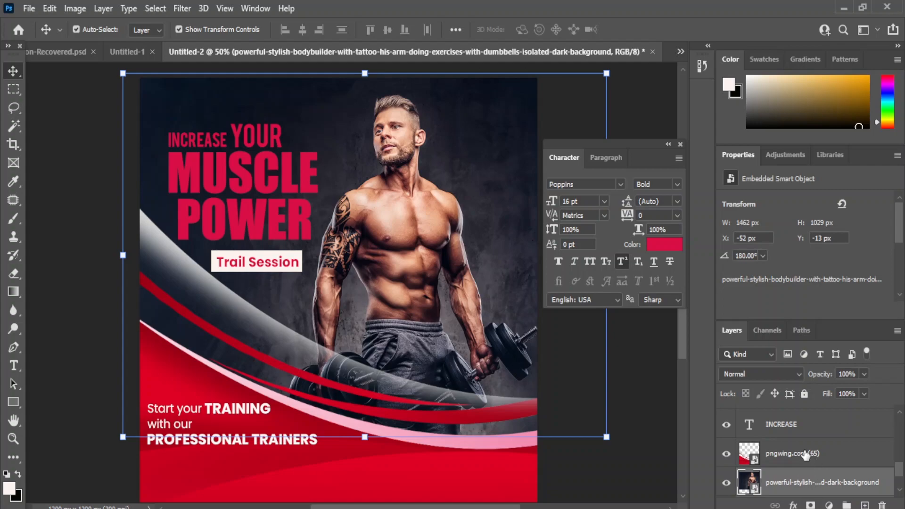
pyautogui.press('Right')
pyautogui.press('Right')
pyautogui.press('Right')
pyautogui.press('Right')
pyautogui.press('Right')
pyautogui.press('Right')
pyautogui.press('Right')
pyautogui.press('Right')
pyautogui.click(652, 430)
# Step: Nudge the Trail Session label and white rectangle right together
pyautogui.scroll(5, 810, 454)
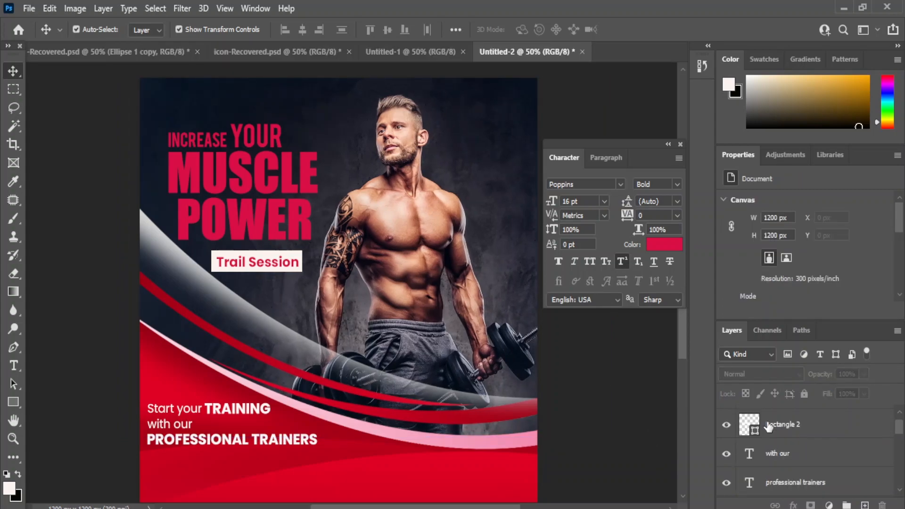
pyautogui.click(768, 426)
pyautogui.scroll(1, 819, 441)
pyautogui.keyDown('shift'); pyautogui.click(788, 425); pyautogui.keyUp('shift')
pyautogui.press('Right')
pyautogui.press('Right')
pyautogui.press('Right')
pyautogui.press('Right')
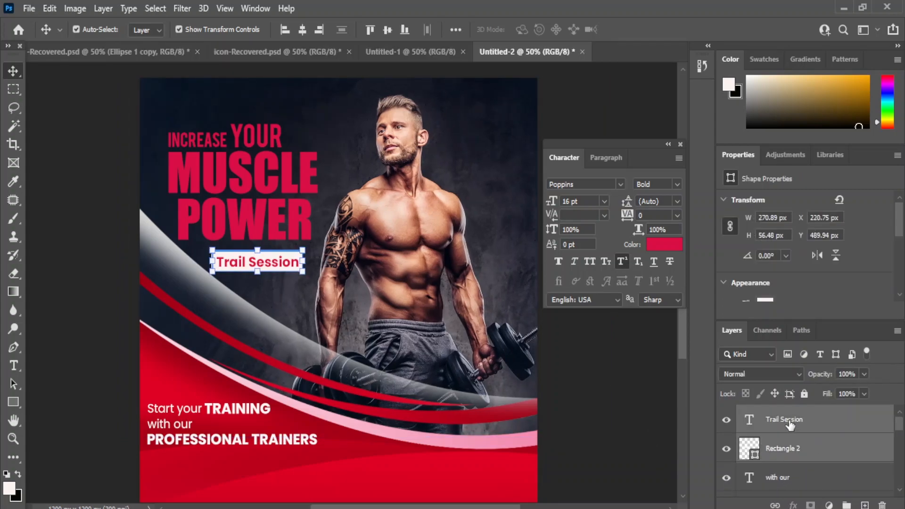
pyautogui.click(599, 394)
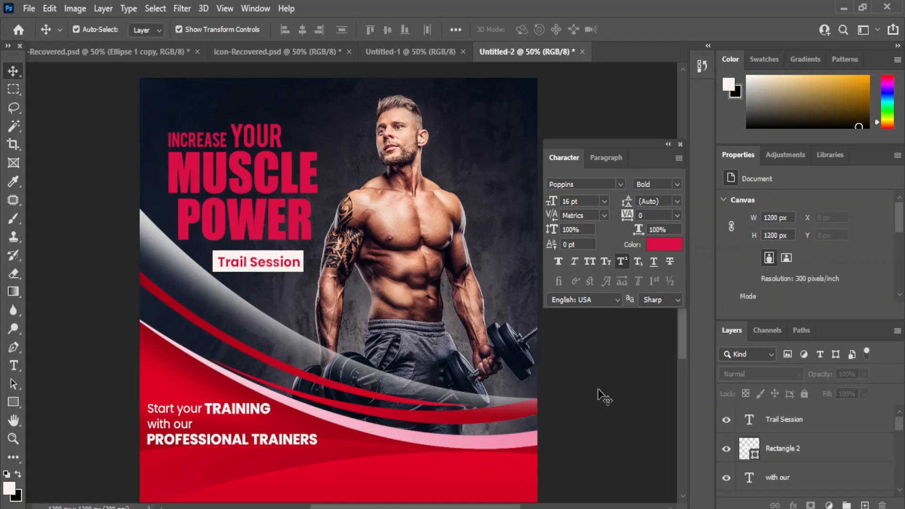
pyautogui.click(783, 421)
pyautogui.keyDown('shift'); pyautogui.click(746, 437); pyautogui.keyUp('shift')
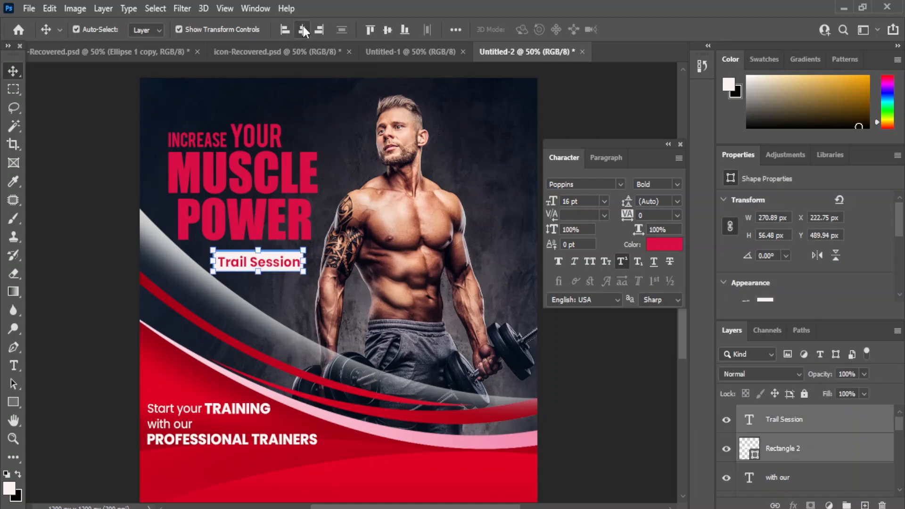
pyautogui.click(593, 370)
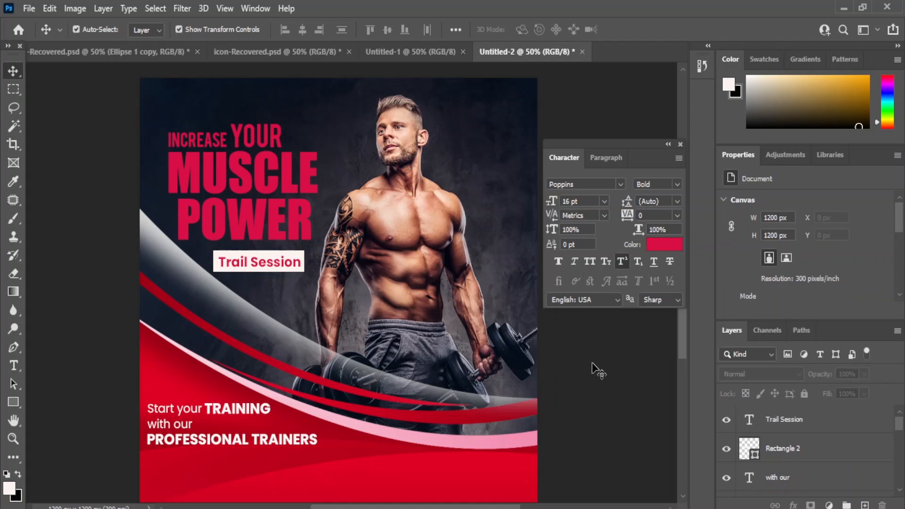
pyautogui.scroll(-1, 685, 337)
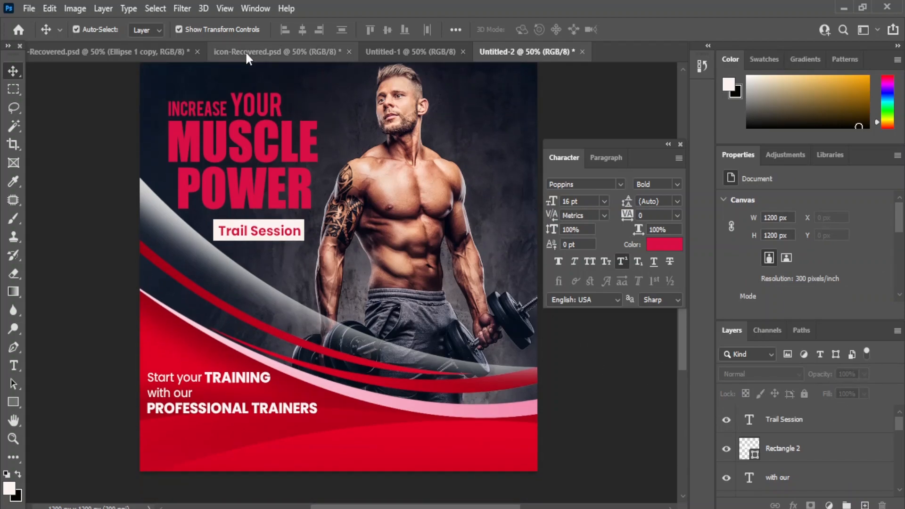
# Step: Bring the phone icon from the icon document into the poster and fill it white (#ffffff)
pyautogui.click(245, 51)
pyautogui.moveTo(348, 193); pyautogui.dragTo(217, 421)
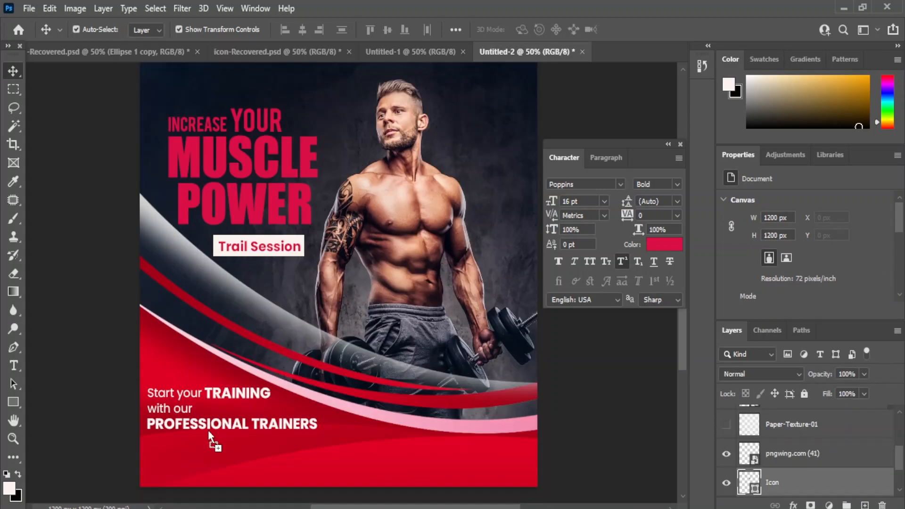
pyautogui.moveTo(160, 462); pyautogui.dragTo(160, 461)
pyautogui.click(664, 244)
pyautogui.write('ffffff')
pyautogui.click(818, 235)
pyautogui.doubleClick(745, 417)
pyautogui.write('ffffff')
pyautogui.click(816, 235)
# Step: Scale the phone icon down to about 65% at the bottom of the poster
pyautogui.click(625, 369)
pyautogui.moveTo(274, 326); pyautogui.dragTo(283, 237)
pyautogui.click(166, 369)
pyautogui.moveTo(178, 385); pyautogui.dragTo(165, 369)
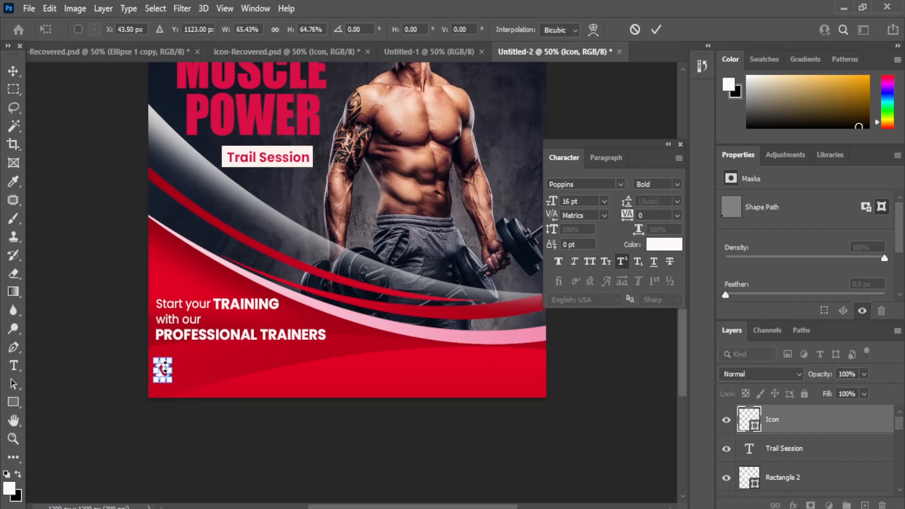
pyautogui.scroll(-2, 807, 449)
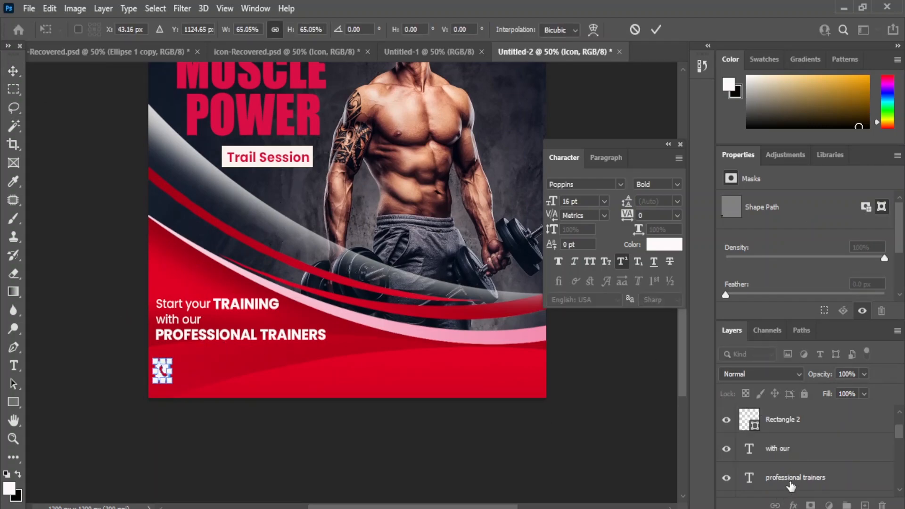
pyautogui.keyDown('ctrl'); pyautogui.click(796, 477); pyautogui.keyUp('ctrl')
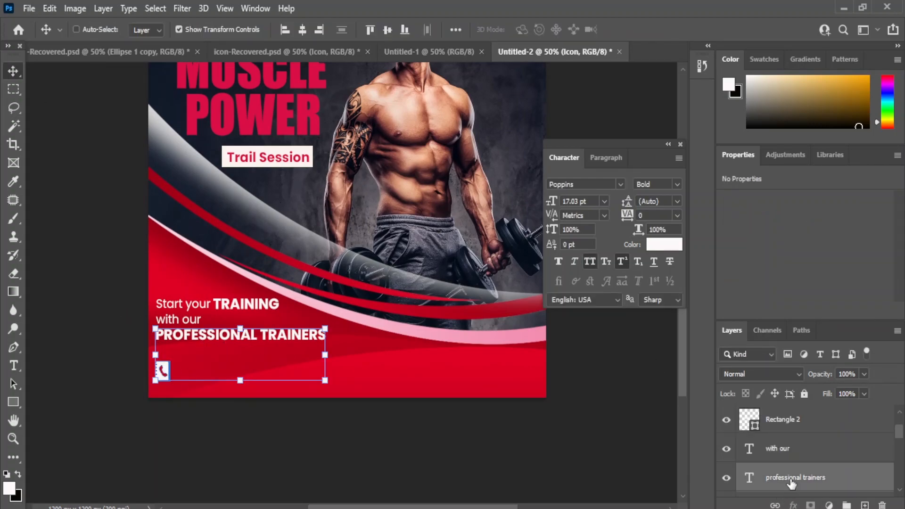
pyautogui.click(585, 398)
pyautogui.click(163, 372)
# Step: Left-align the phone icon with the PROFESSIONAL TRAINERS text
pyautogui.scroll(6, 800, 458)
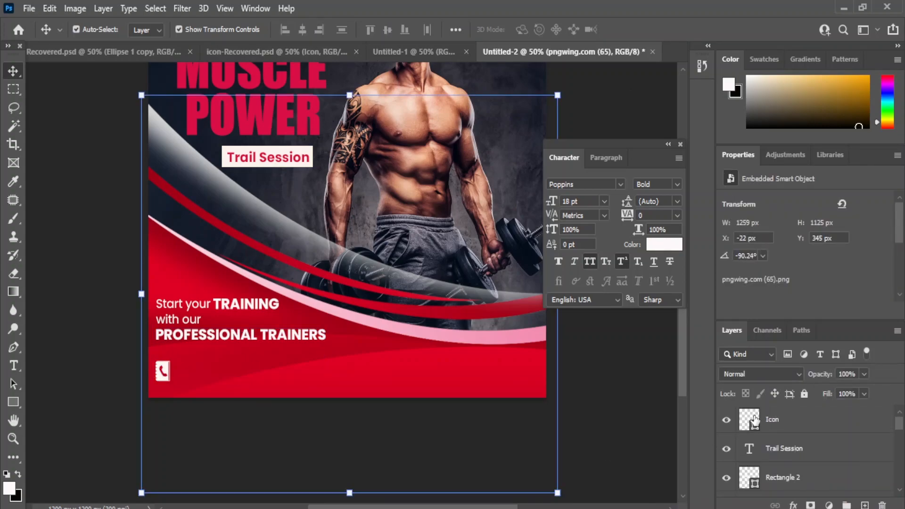
pyautogui.click(754, 421)
pyautogui.hotkey('ctrl', 't')
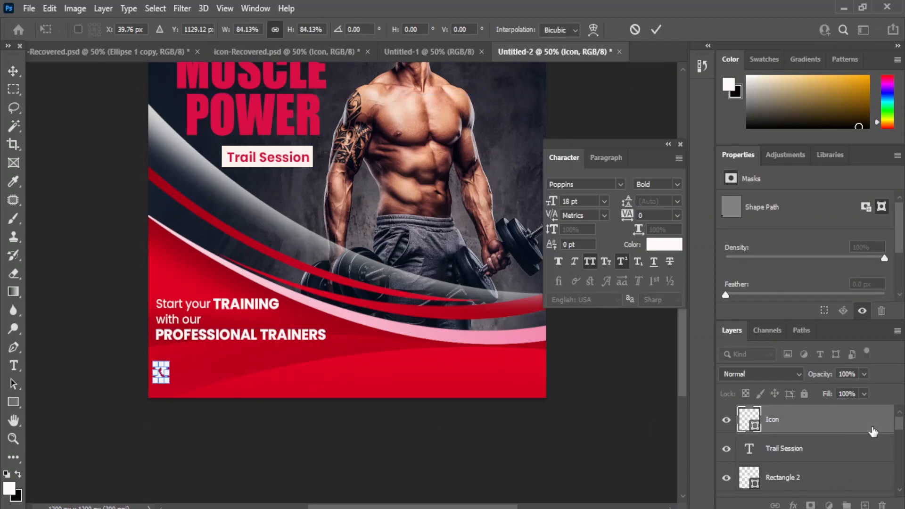
pyautogui.scroll(-2, 873, 428)
pyautogui.keyDown('ctrl'); pyautogui.click(785, 478); pyautogui.keyUp('ctrl')
pyautogui.press('Return')
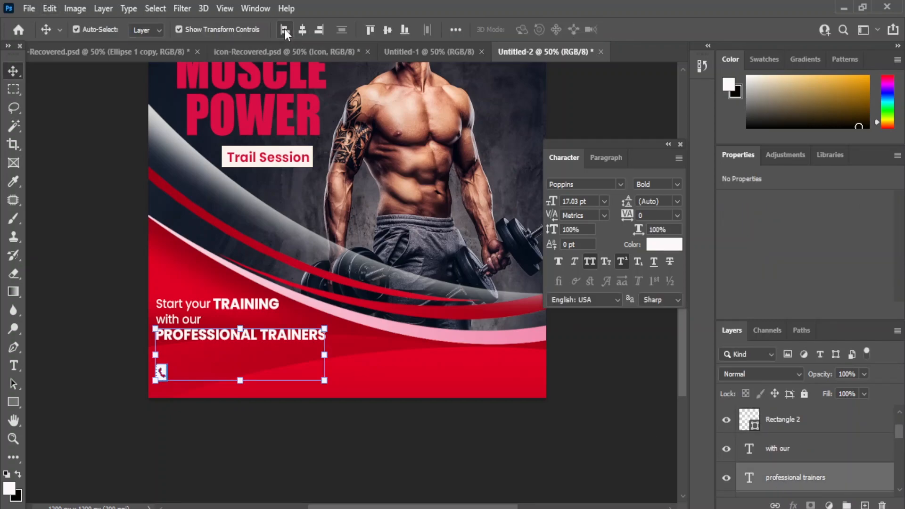
pyautogui.click(615, 426)
# Step: Add the contact phone number as 14 pt horizontal text beside the phone icon
pyautogui.click(13, 367)
pyautogui.click(113, 377)
pyautogui.rightClick(11, 370)
pyautogui.click(87, 365)
pyautogui.click(209, 377)
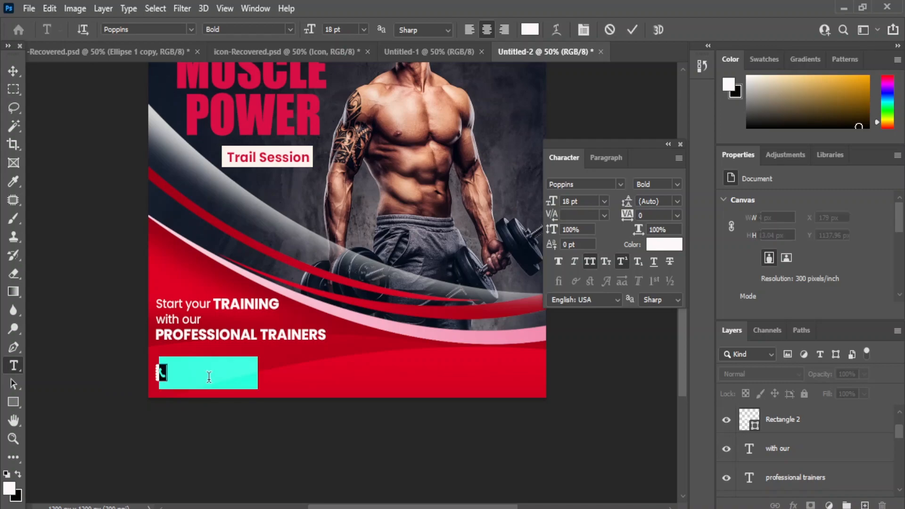
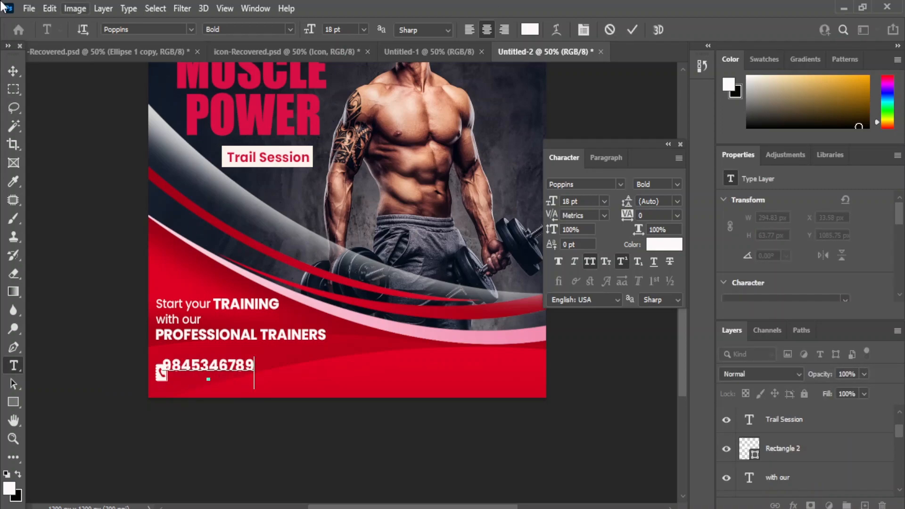
pyautogui.hotkey('ctrl', 'Return')
pyautogui.click(603, 201)
pyautogui.click(579, 293)
# Step: Move the phone number next to the icon and line the two up
pyautogui.moveTo(198, 360)
pyautogui.mouseDown()
pyautogui.moveTo(204, 354)
pyautogui.moveTo(202, 363)
pyautogui.mouseUp()
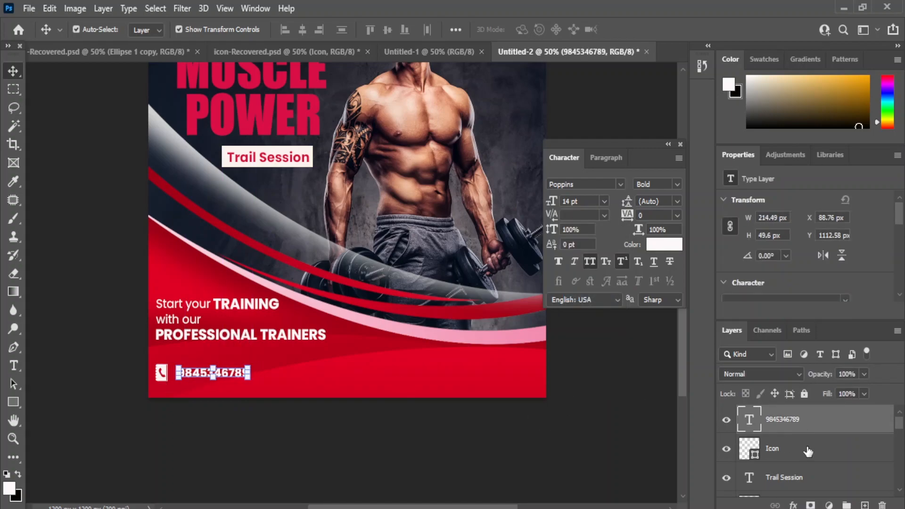
pyautogui.keyDown('shift'); pyautogui.click(775, 457); pyautogui.keyUp('shift')
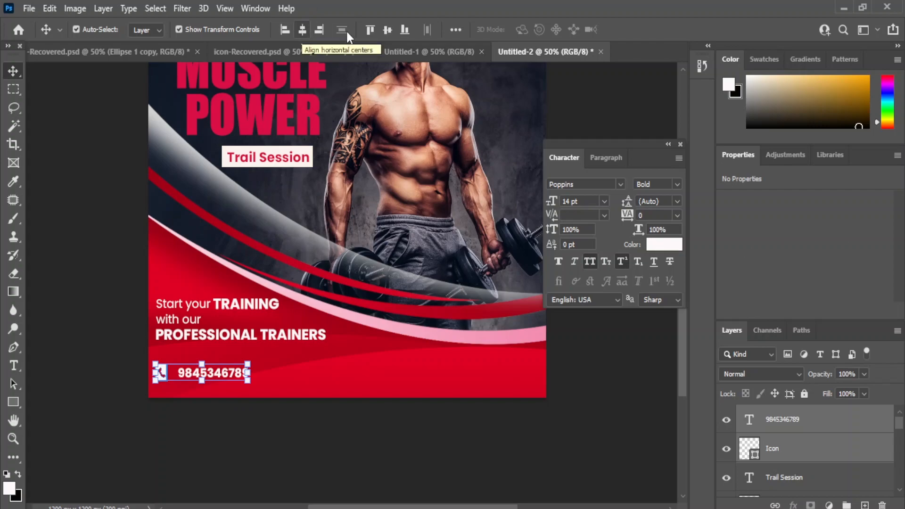
pyautogui.doubleClick(195, 375)
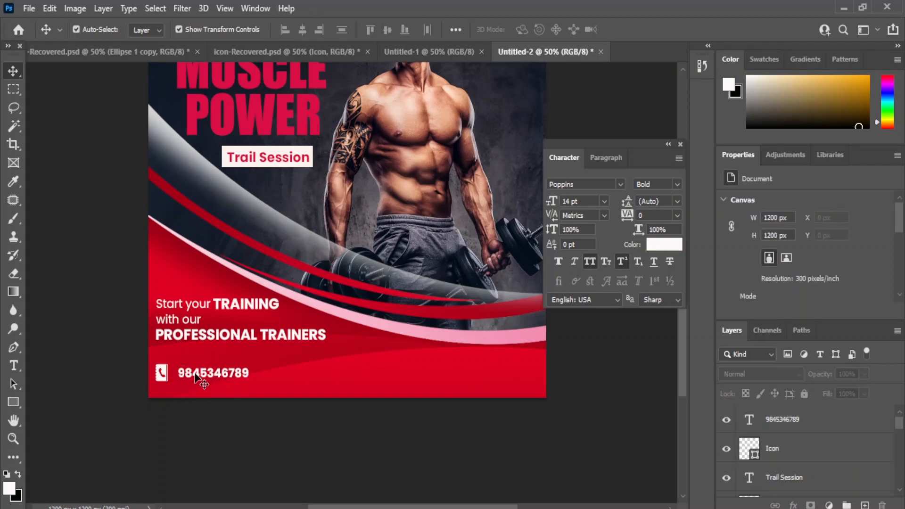
pyautogui.click(618, 472)
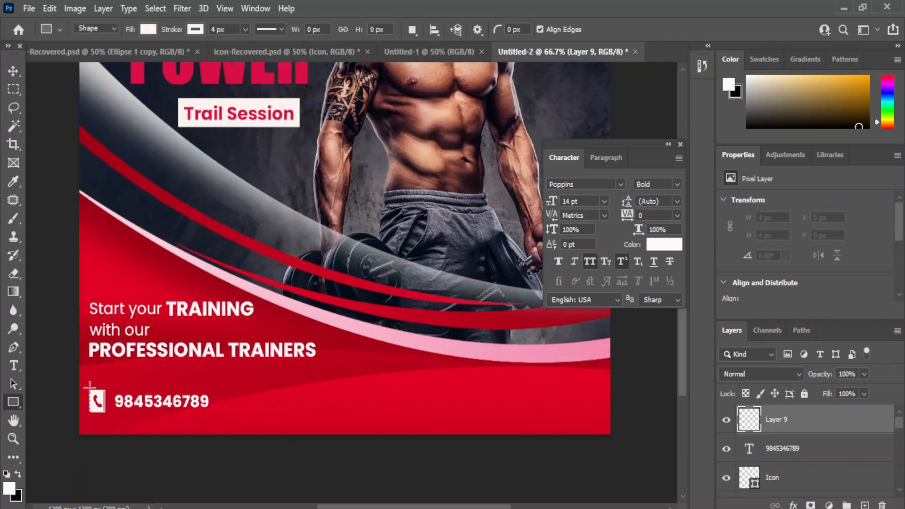
# Step: Draw a white rectangle next to the phone number and shift it right
pyautogui.click(90, 387)
pyautogui.click(529, 100)
pyautogui.click(12, 71)
pyautogui.keyDown('ctrl'); pyautogui.click(802, 429); pyautogui.keyUp('ctrl')
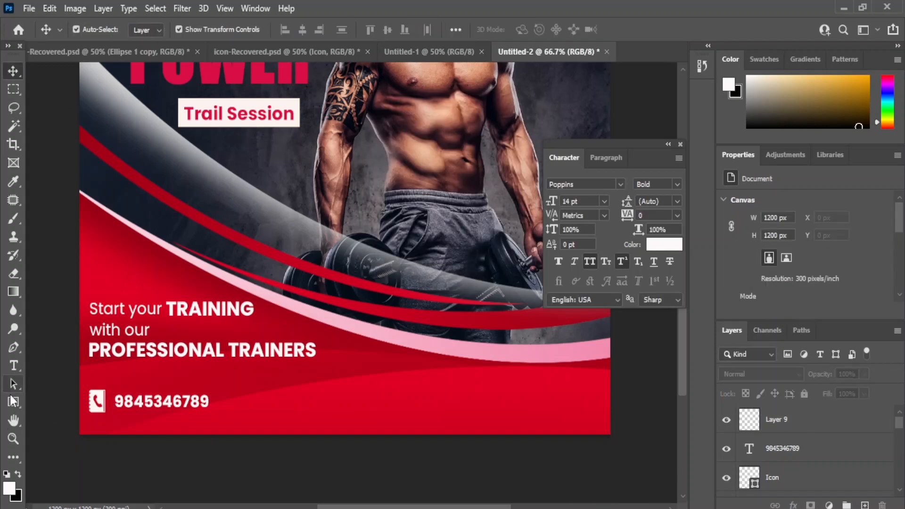
pyautogui.click(13, 400)
pyautogui.click(78, 402)
pyautogui.moveTo(182, 385)
pyautogui.mouseDown()
pyautogui.moveTo(279, 413)
pyautogui.moveTo(338, 404)
pyautogui.moveTo(341, 417)
pyautogui.mouseUp()
pyautogui.click(13, 70)
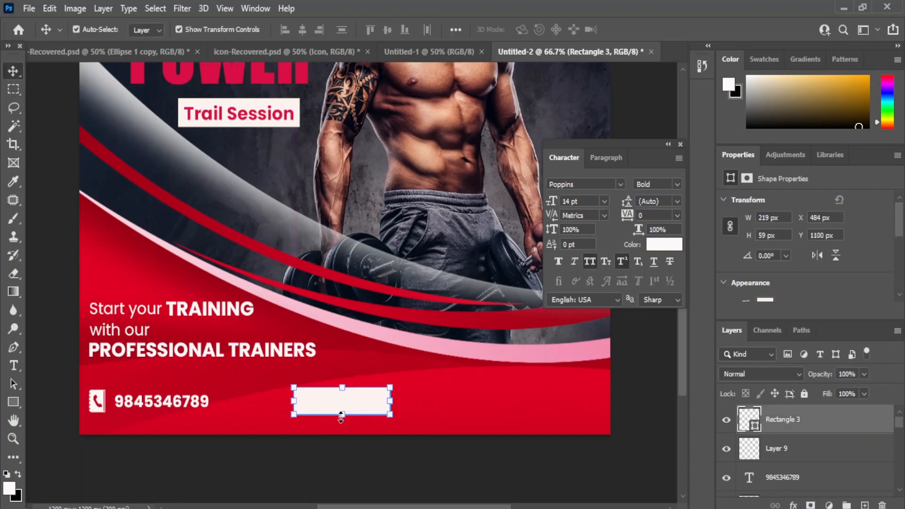
pyautogui.click(342, 415)
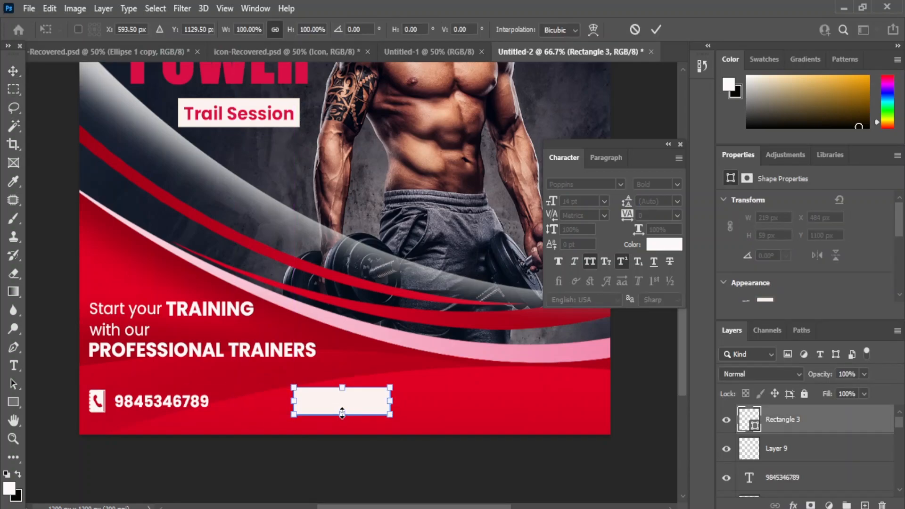
pyautogui.press('Return')
pyautogui.moveTo(358, 402)
pyautogui.mouseDown()
pyautogui.moveTo(376, 405)
pyautogui.moveTo(341, 405)
pyautogui.mouseUp()
# Step: Try vertically centring the white rectangle with another layer, then undo it
pyautogui.keyDown('shift'); pyautogui.click(98, 405); pyautogui.keyUp('shift')
pyautogui.click(387, 31)
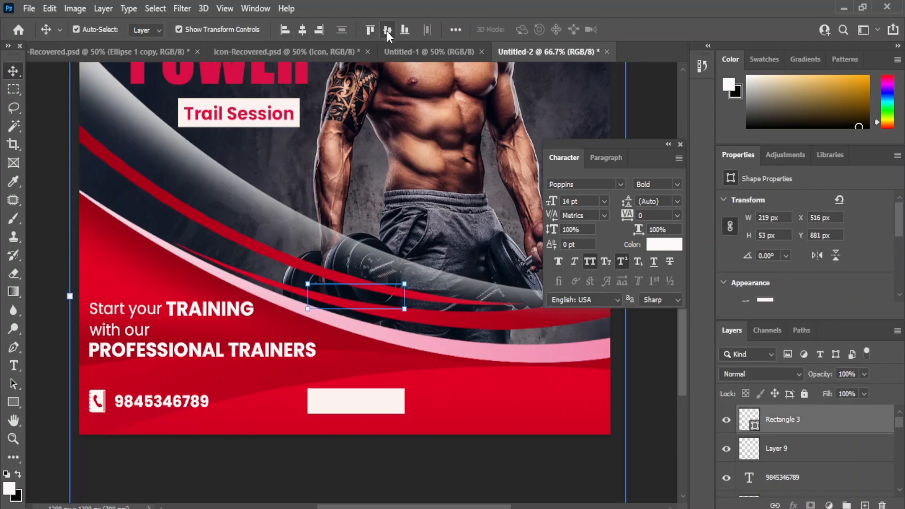
pyautogui.hotkey('ctrl', 'z')
pyautogui.click(344, 408)
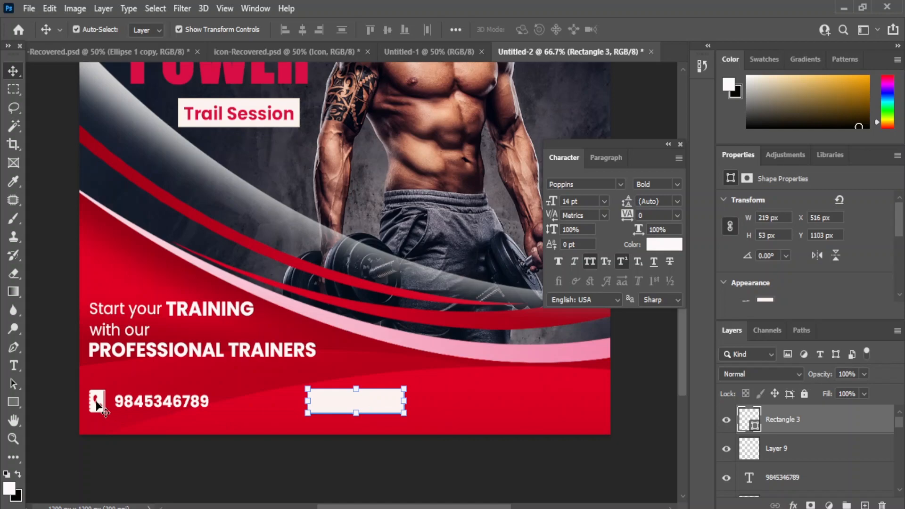
pyautogui.keyDown('shift'); pyautogui.click(377, 406); pyautogui.keyUp('shift')
pyautogui.click(378, 405)
pyautogui.scroll(-2, 786, 452)
pyautogui.keyDown('ctrl'); pyautogui.click(774, 456); pyautogui.keyUp('ctrl')
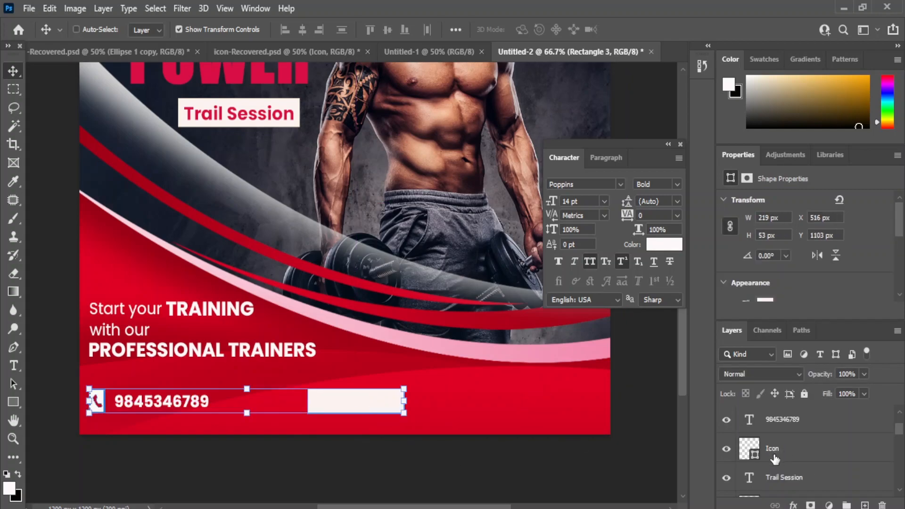
pyautogui.click(390, 455)
# Step: Start a slanted Pen-tool shape and recolour Rectangle 3 dark grey, shifting it right
pyautogui.click(13, 348)
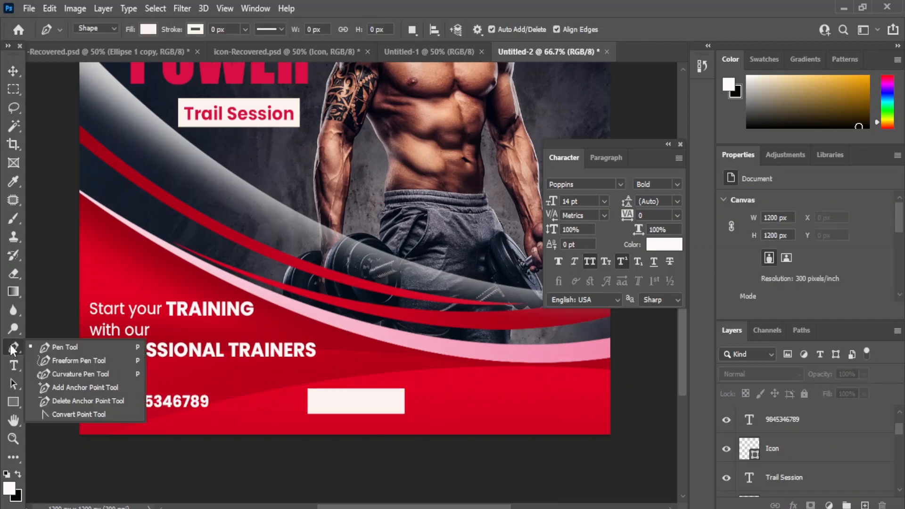
pyautogui.click(307, 413)
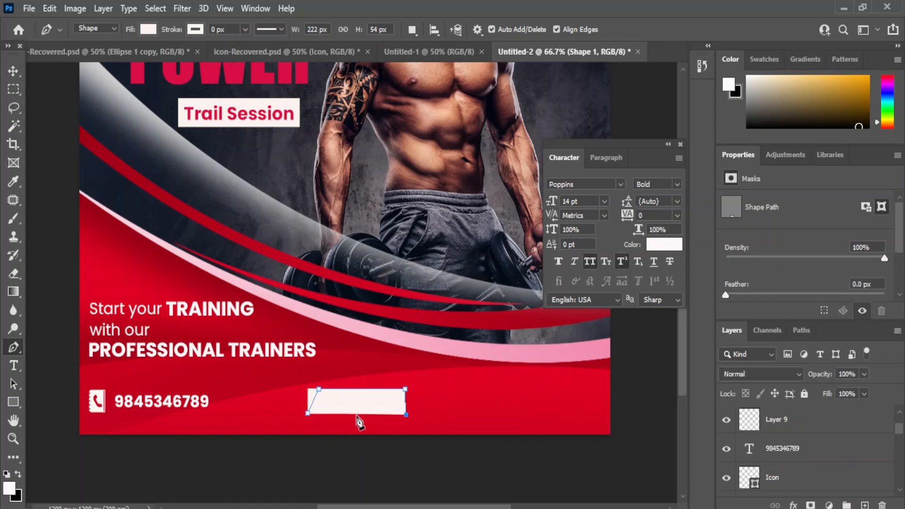
pyautogui.press('v')
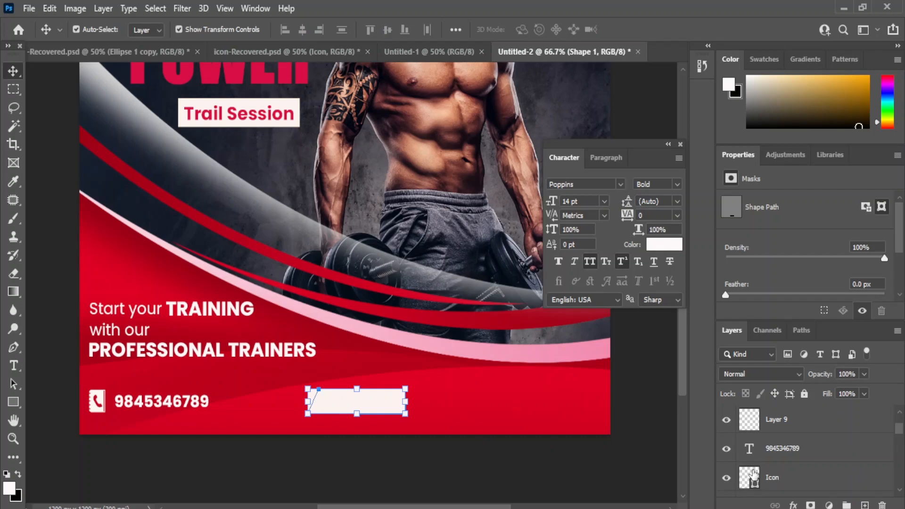
pyautogui.scroll(1, 793, 460)
pyautogui.click(749, 418)
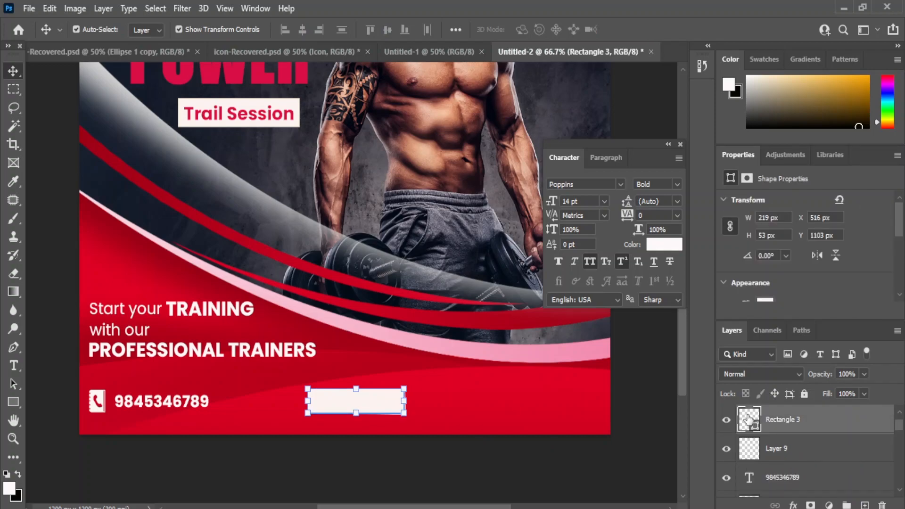
pyautogui.doubleClick(750, 418)
pyautogui.click(372, 265)
pyautogui.click(820, 235)
pyautogui.hotkey('shift', 'Right')
pyautogui.hotkey('shift', 'Right')
pyautogui.hotkey('shift', 'Right')
pyautogui.hotkey('shift', 'Right')
pyautogui.hotkey('shift', 'Right')
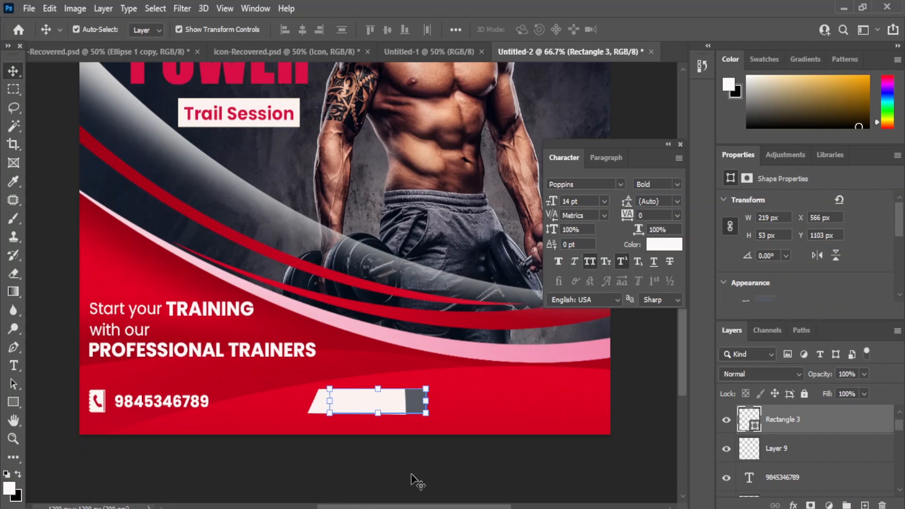
pyautogui.hotkey('shift', 'Right')
pyautogui.hotkey('shift', 'Right')
pyautogui.hotkey('shift', 'Right')
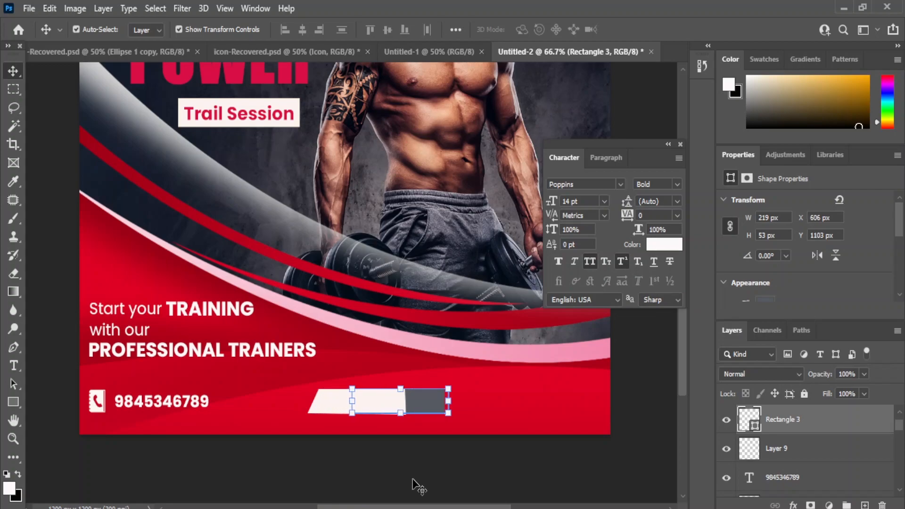
pyautogui.click(580, 473)
# Step: Narrow the white slanted tab and nudge the grey block left against it
pyautogui.click(384, 408)
pyautogui.moveTo(405, 400); pyautogui.dragTo(384, 409)
pyautogui.press('Return')
pyautogui.click(407, 410)
pyautogui.hotkey('shift', 'Left')
pyautogui.hotkey('shift', 'Left')
pyautogui.hotkey('shift', 'Left')
pyautogui.hotkey('shift', 'Left')
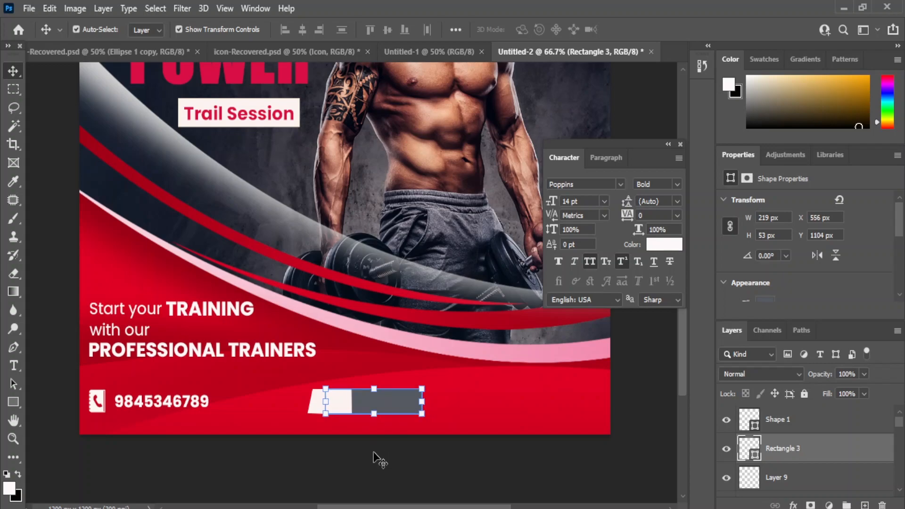
pyautogui.click(375, 450)
pyautogui.click(392, 401)
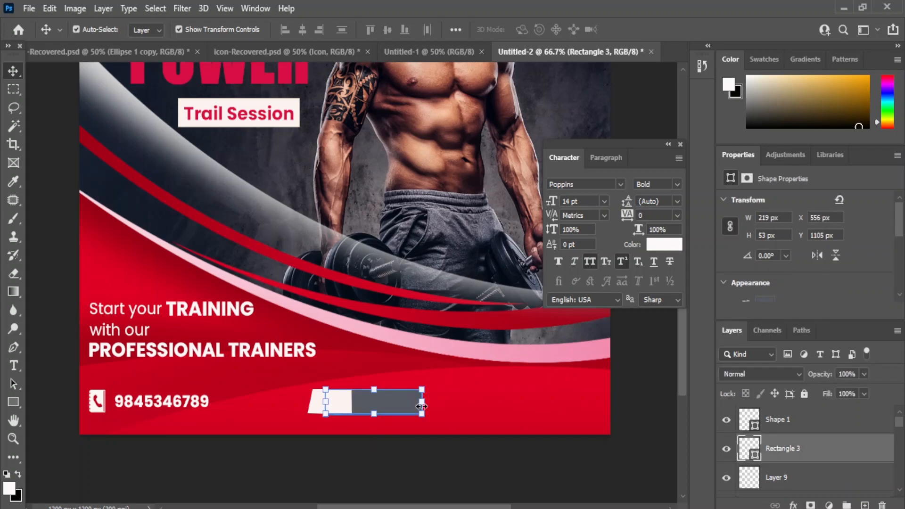
pyautogui.click(402, 474)
# Step: At 100% zoom, nudge the white tab right up to the grey block
pyautogui.hotkey('ctrl', '+')
pyautogui.moveTo(380, 399); pyautogui.dragTo(407, 305)
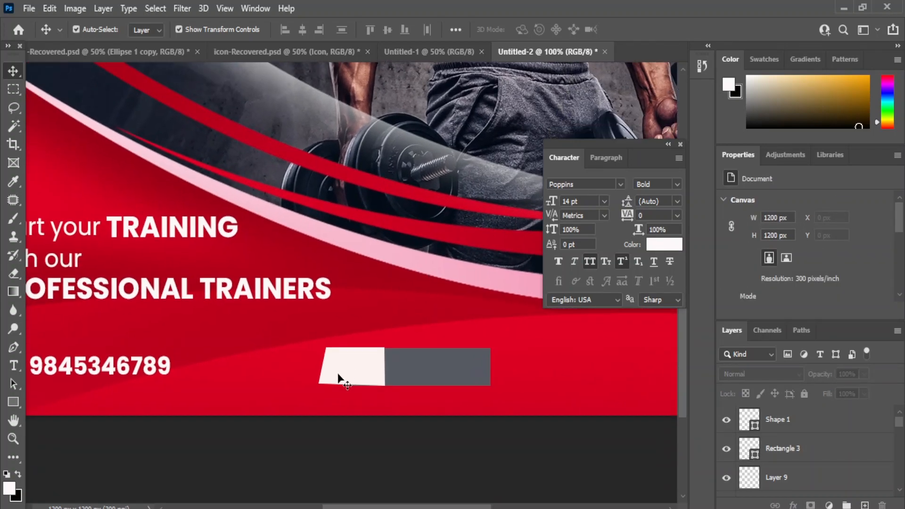
pyautogui.click(407, 370)
pyautogui.click(343, 370)
pyautogui.hotkey('shift', 'Right')
pyautogui.hotkey('shift', 'Right')
pyautogui.hotkey('shift', 'Right')
pyautogui.hotkey('shift', 'Right')
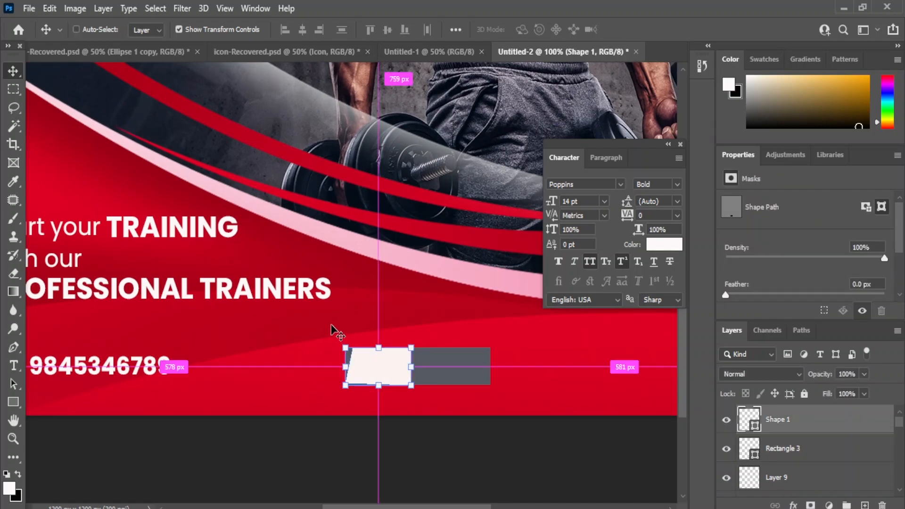
pyautogui.hotkey('ctrl', 'z')
pyautogui.hotkey('shift', 'Right')
pyautogui.hotkey('shift', 'Right')
pyautogui.click(346, 448)
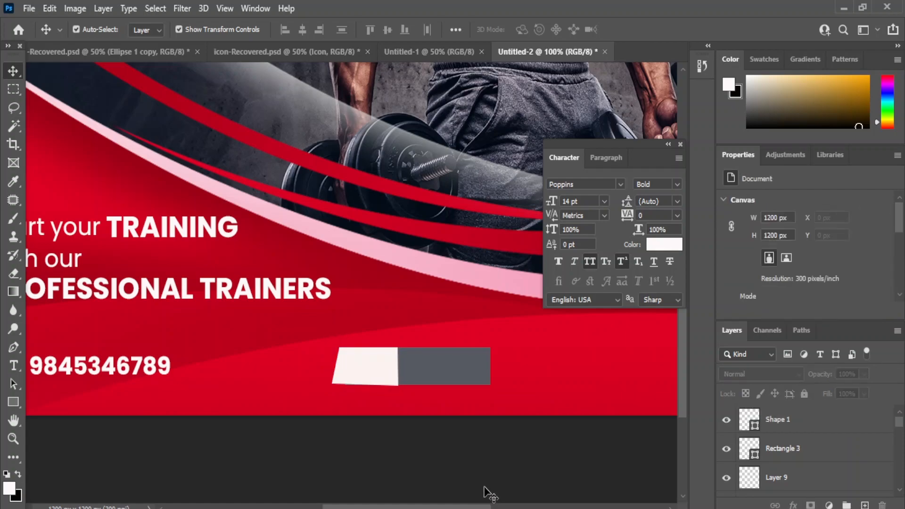
# Step: Bring the arrow icon in from the icon document and scale it to fit the button
pyautogui.click(286, 51)
pyautogui.moveTo(450, 200); pyautogui.dragTo(359, 456)
pyautogui.moveTo(302, 472); pyautogui.dragTo(310, 466)
pyautogui.moveTo(412, 400); pyautogui.dragTo(388, 433)
pyautogui.moveTo(343, 478); pyautogui.dragTo(336, 487)
# Step: Centre the arrow horizontally on the white tab of the button
pyautogui.click(776, 455)
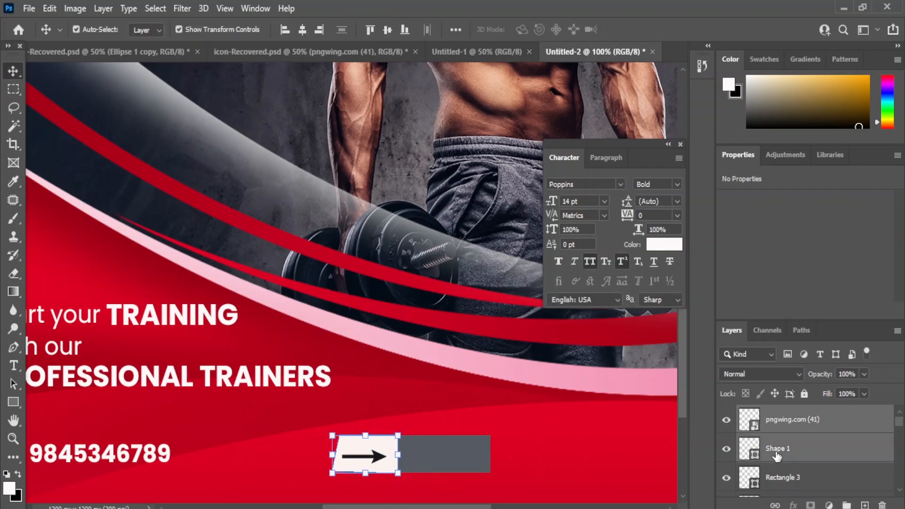
pyautogui.click(305, 30)
pyautogui.click(578, 396)
pyautogui.click(372, 456)
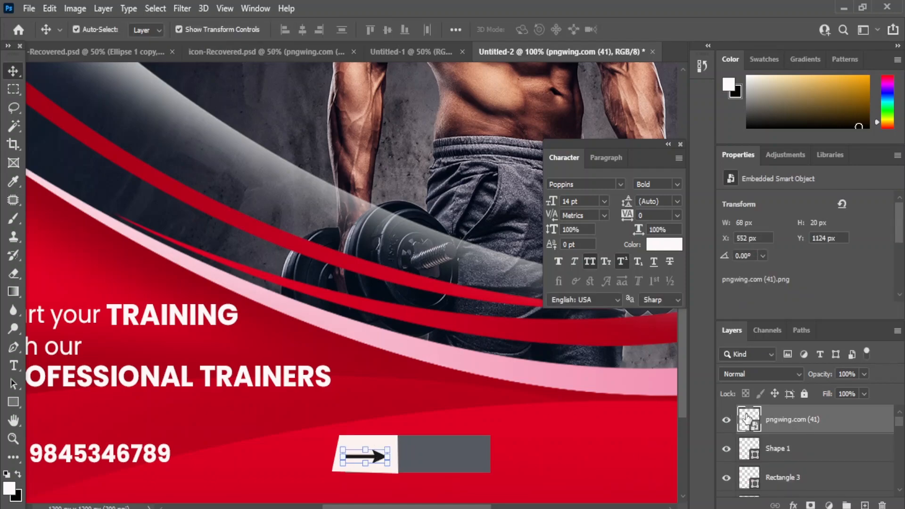
pyautogui.doubleClick(746, 418)
pyautogui.click(469, 454)
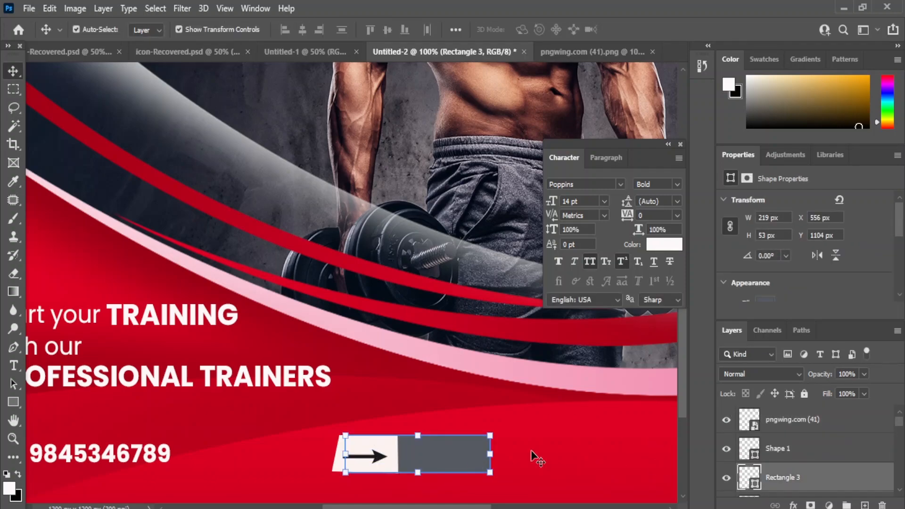
pyautogui.click(620, 448)
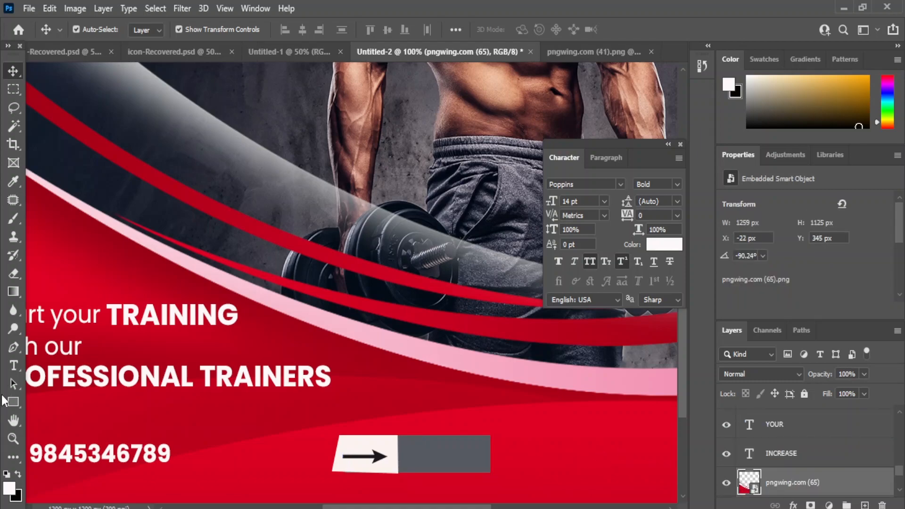
# Step: Add a horizontal placeholder text line just above the button
pyautogui.click(18, 365)
pyautogui.click(505, 423)
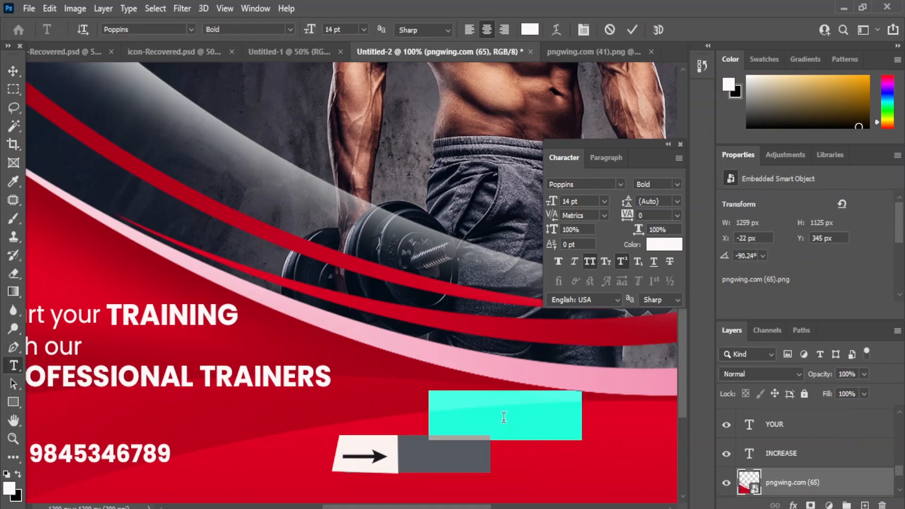
pyautogui.write('JO')
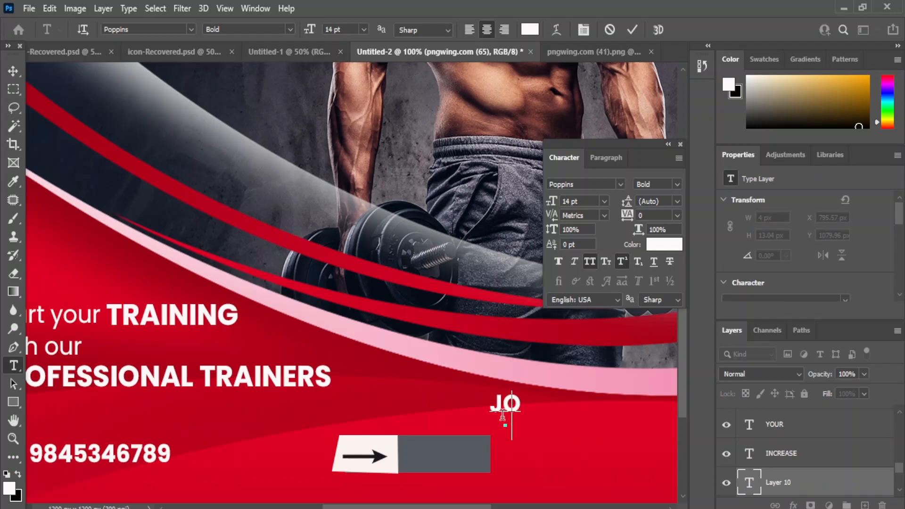
pyautogui.click(16, 72)
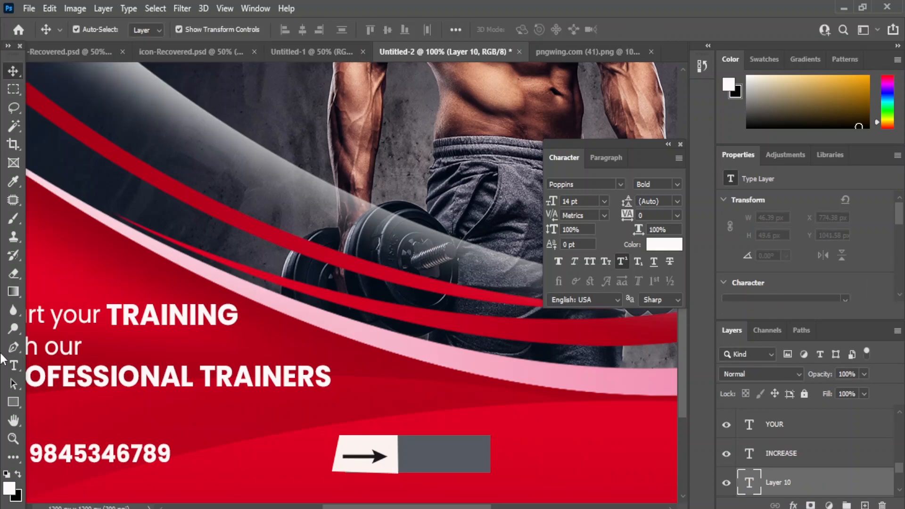
pyautogui.rightClick(13, 365)
pyautogui.click(57, 368)
pyautogui.click(442, 392)
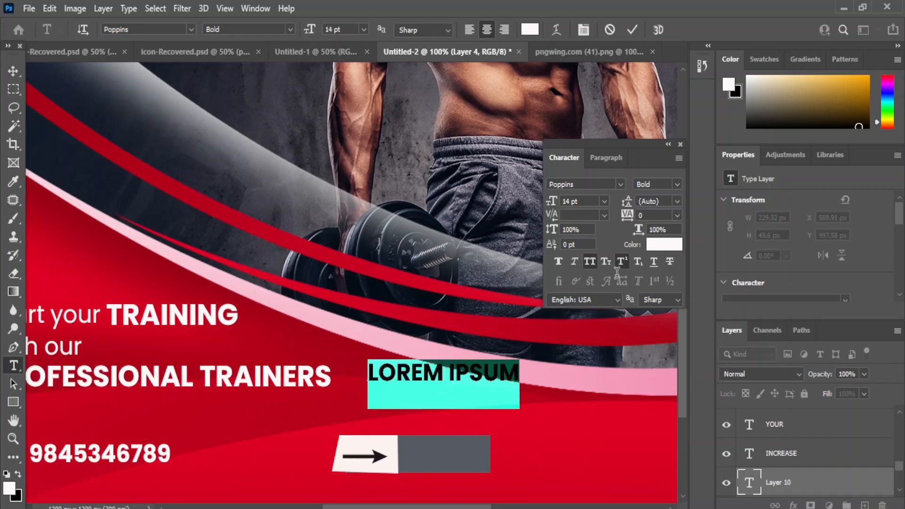
pyautogui.click(13, 71)
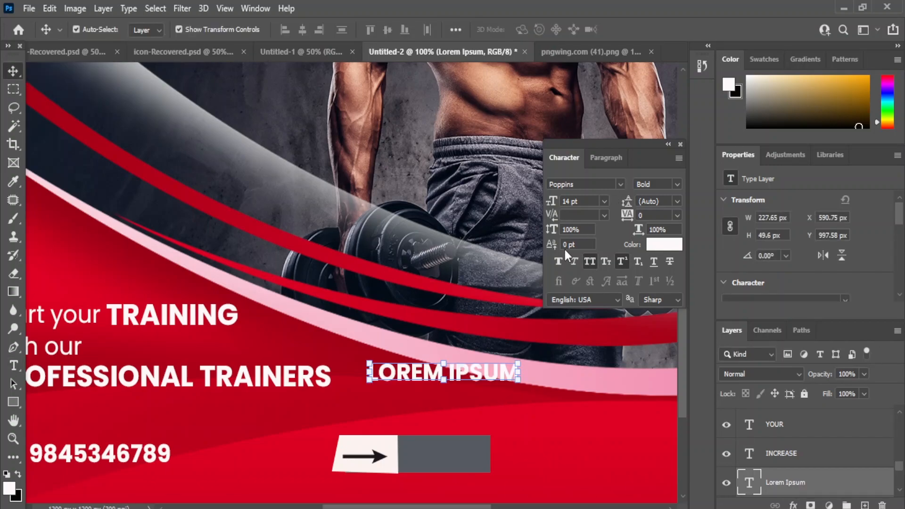
# Step: Turn off All Caps and replace the Lorem Ipsum placeholder with 'Join Now'
pyautogui.click(589, 261)
pyautogui.rightClick(12, 366)
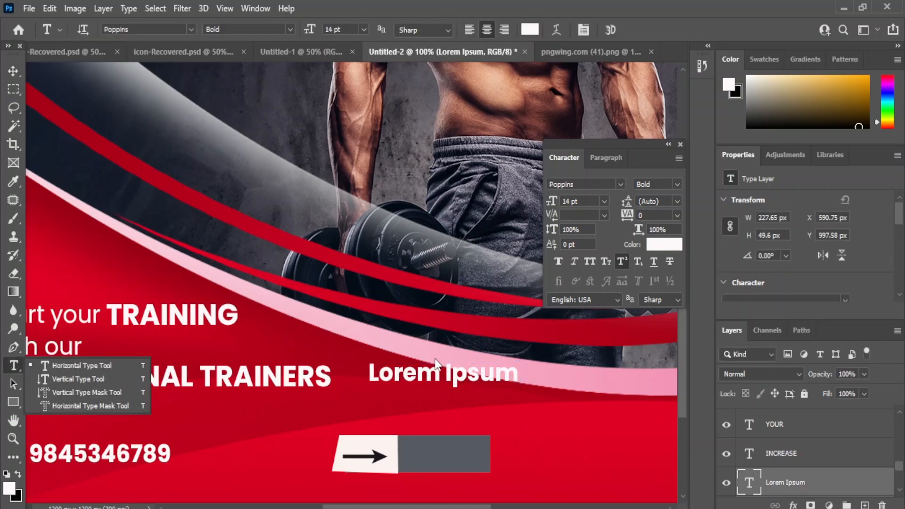
pyautogui.click(71, 368)
pyautogui.moveTo(368, 372); pyautogui.dragTo(560, 364)
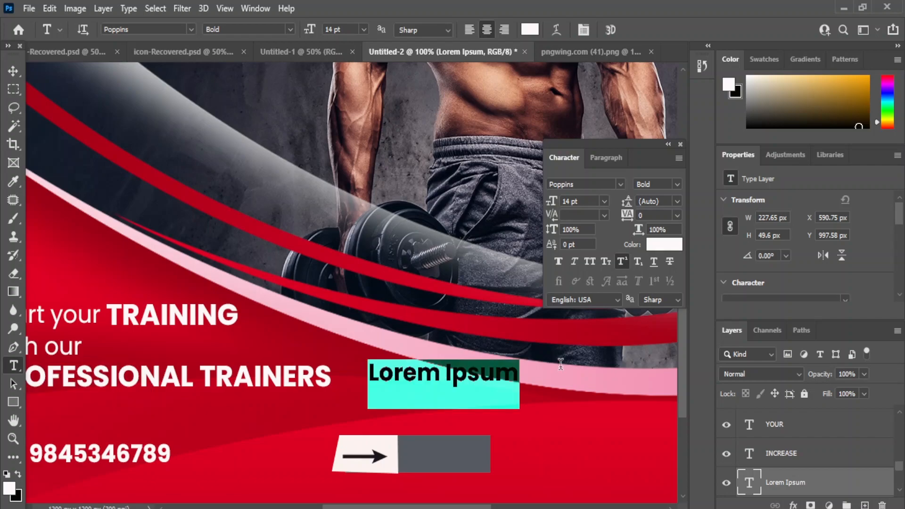
pyautogui.write('Join Now')
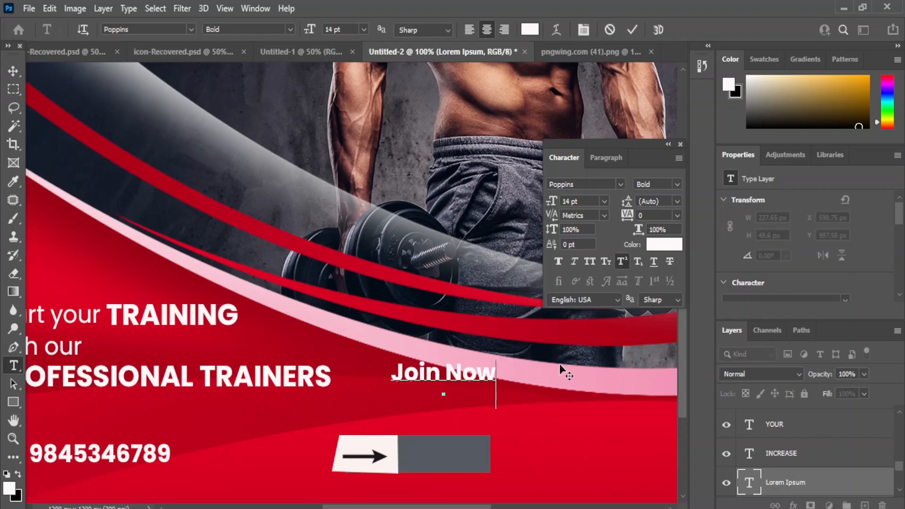
pyautogui.click(13, 71)
# Step: Move the Join Now text onto the grey button and raise its layer in the stack
pyautogui.moveTo(442, 374); pyautogui.dragTo(438, 428)
pyautogui.moveTo(788, 481); pyautogui.dragTo(793, 426)
pyautogui.moveTo(794, 466); pyautogui.dragTo(792, 422)
pyautogui.moveTo(443, 426); pyautogui.dragTo(443, 454)
# Step: Set the Join Now text to Regular weight at 12 pt and reposition it
pyautogui.click(677, 184)
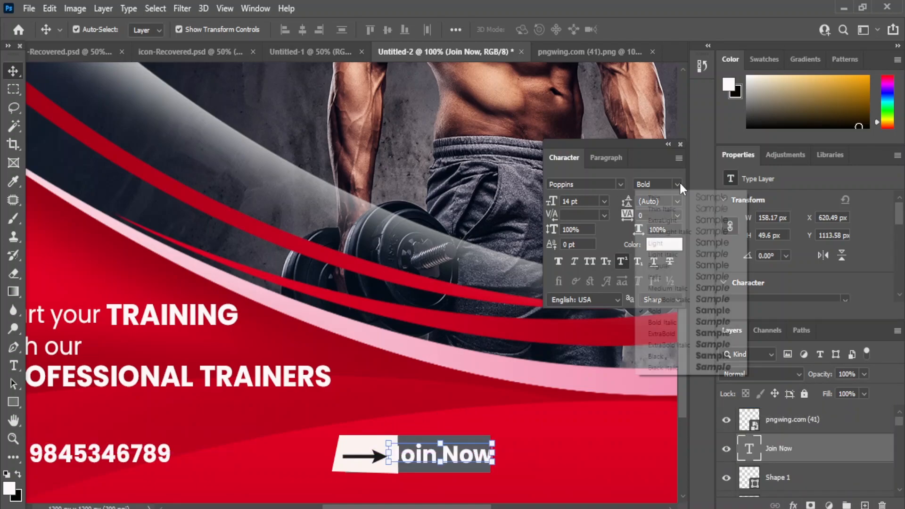
pyautogui.click(711, 265)
pyautogui.click(606, 204)
pyautogui.click(572, 284)
pyautogui.moveTo(430, 460); pyautogui.dragTo(436, 459)
# Step: Try centring Join Now on Rectangle 3, undo it, and nudge the text left
pyautogui.scroll(-1, 801, 469)
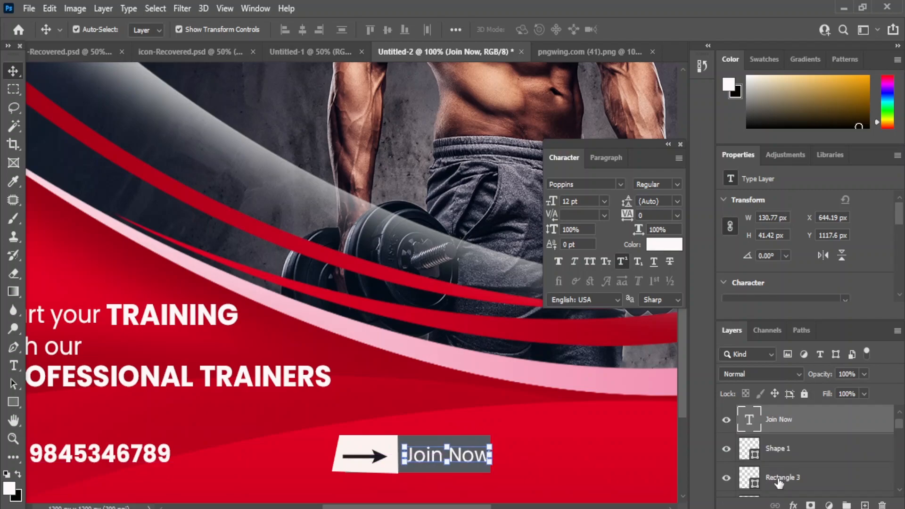
pyautogui.keyDown('ctrl'); pyautogui.click(769, 476); pyautogui.keyUp('ctrl')
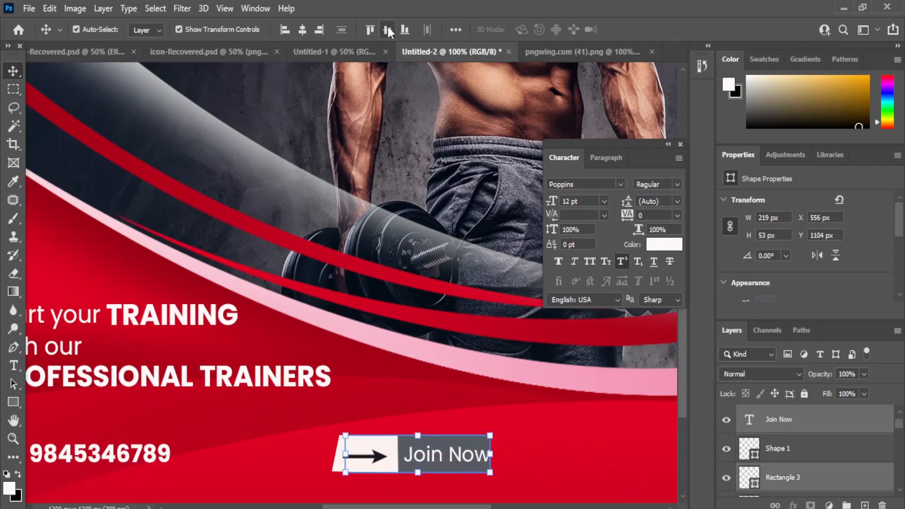
pyautogui.click(304, 29)
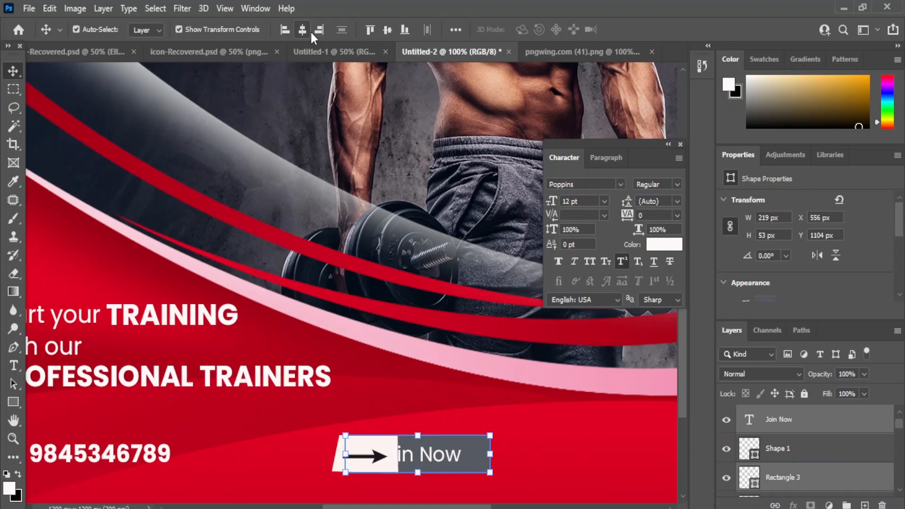
pyautogui.hotkey('ctrl', 'z')
pyautogui.click(493, 454)
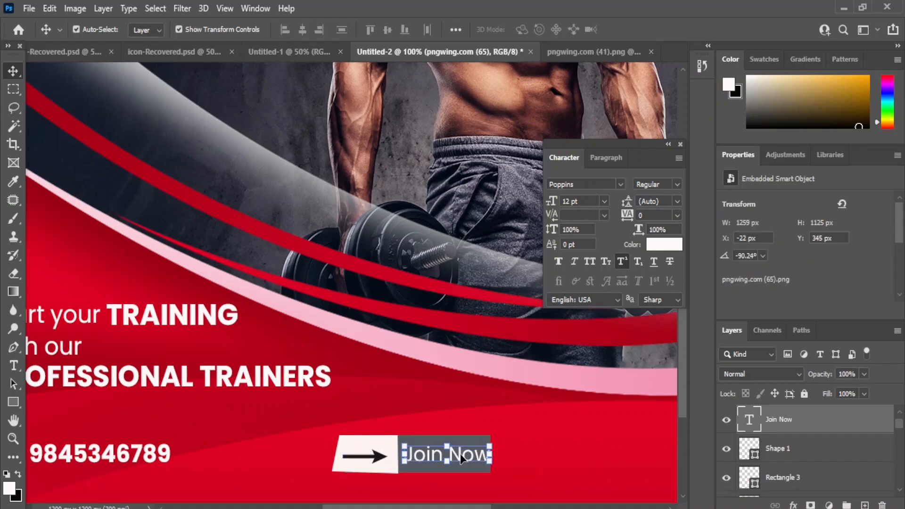
pyautogui.moveTo(475, 455); pyautogui.dragTo(462, 456)
pyautogui.click(580, 458)
# Step: Check the button parts and zoom out to review the whole poster
pyautogui.click(386, 443)
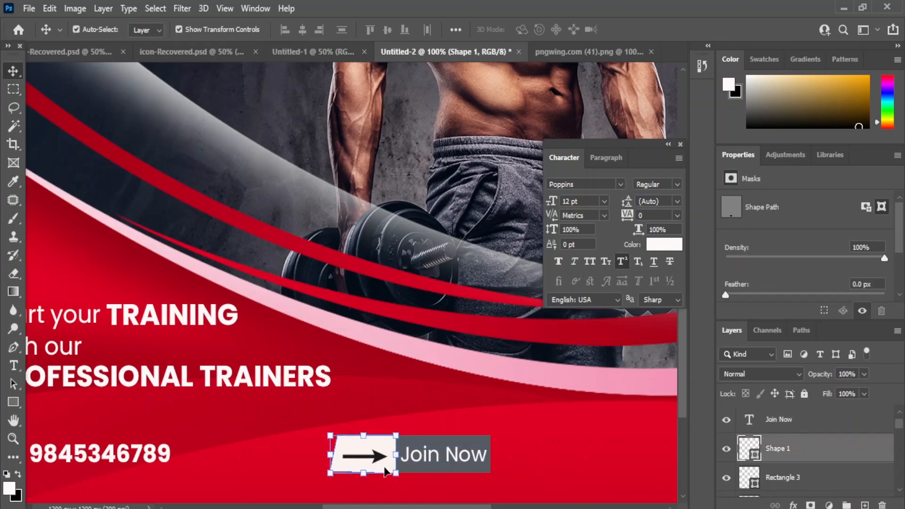
pyautogui.click(425, 455)
pyautogui.click(567, 464)
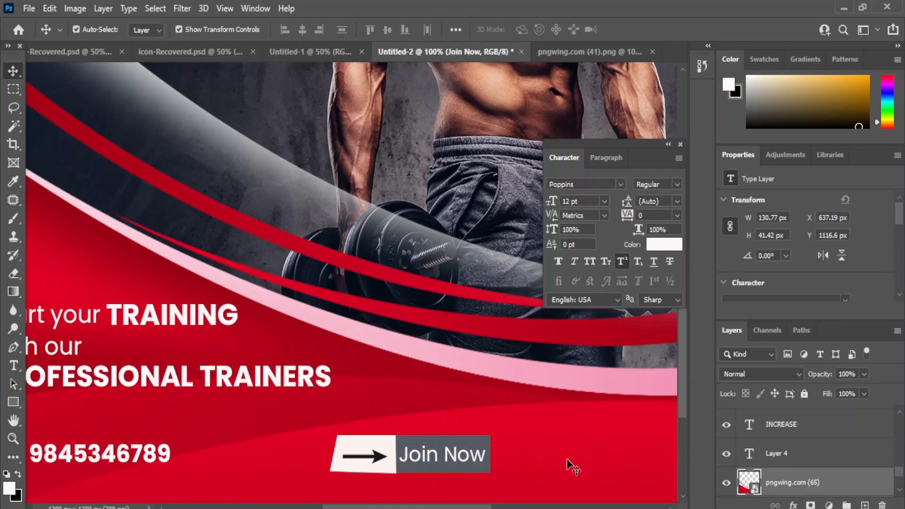
pyautogui.click(447, 456)
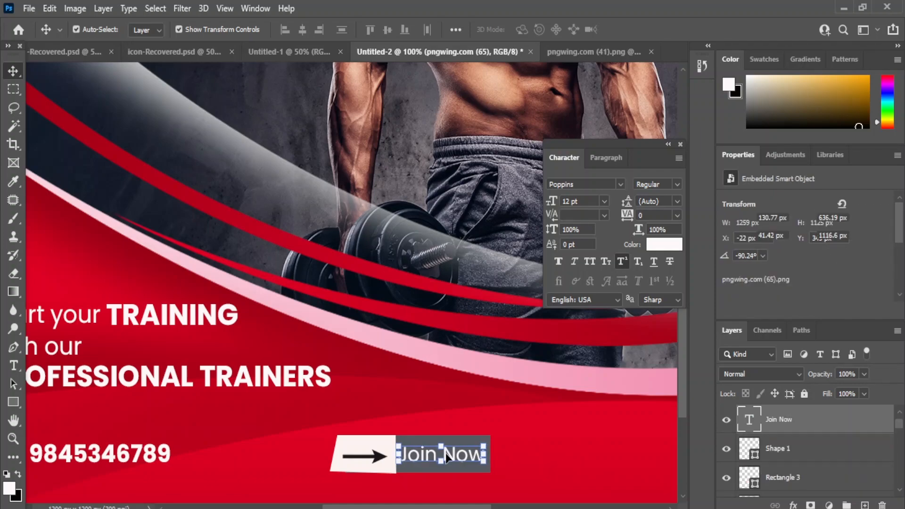
pyautogui.click(388, 458)
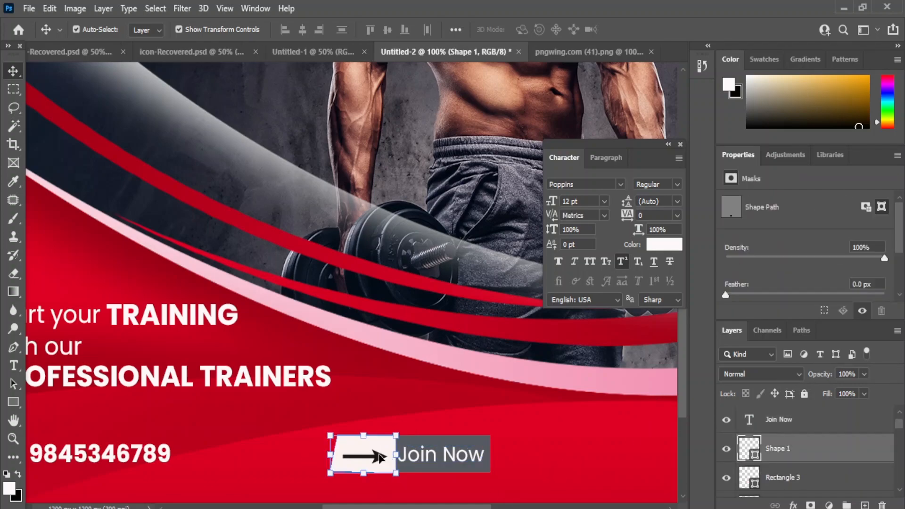
pyautogui.keyDown('shift'); pyautogui.click(379, 457); pyautogui.keyUp('shift')
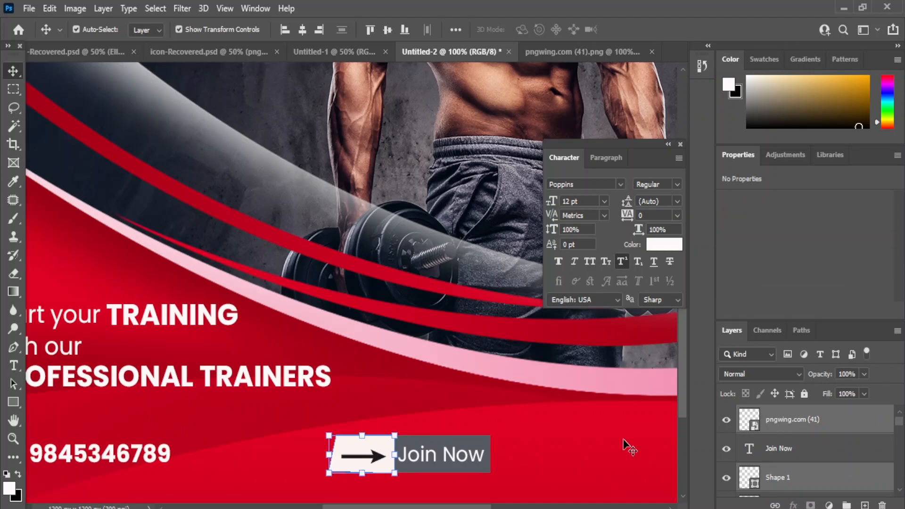
pyautogui.click(634, 449)
pyautogui.hotkey('ctrl', '-')
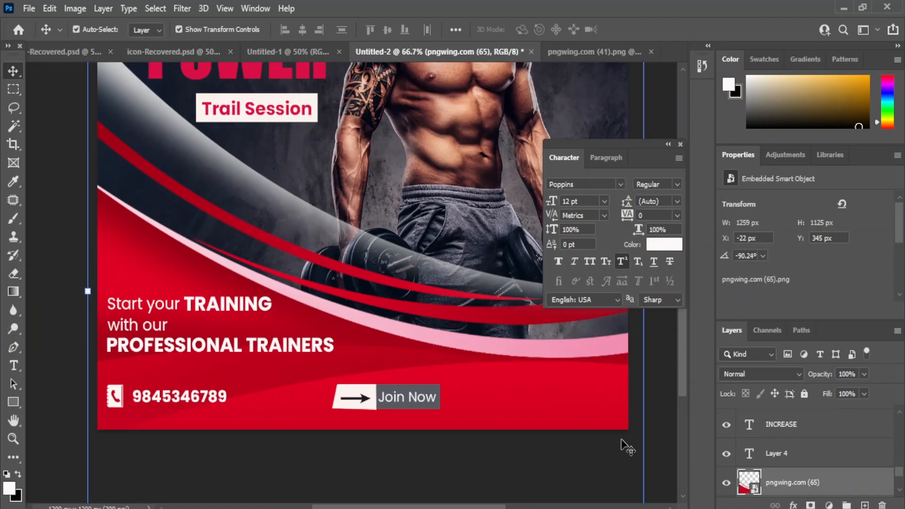
pyautogui.hotkey('ctrl', '-')
pyautogui.hotkey('ctrl', '-')
pyautogui.click(554, 414)
pyautogui.hotkey('ctrl', '+')
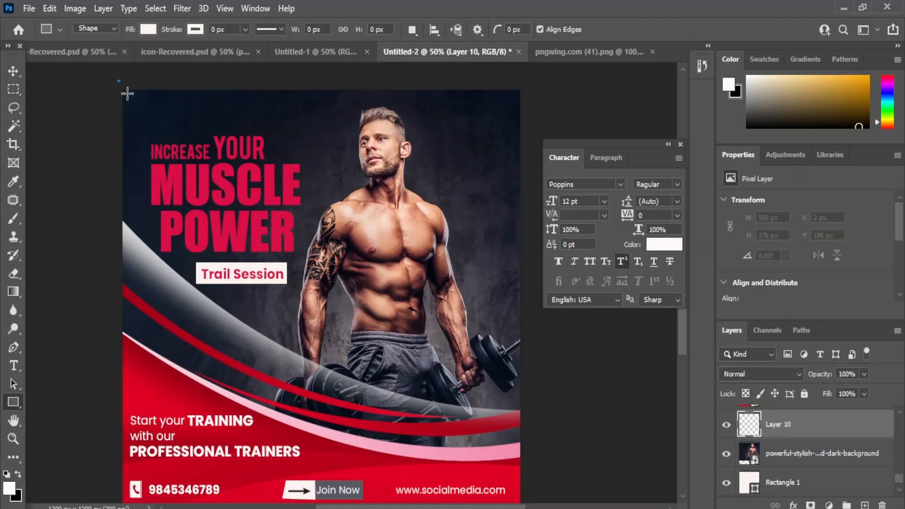
# Step: Draw a full-canvas rectangle filled with red sampled from the poster
pyautogui.moveTo(128, 94)
pyautogui.mouseDown()
pyautogui.moveTo(559, 245)
pyautogui.moveTo(523, 445)
pyautogui.moveTo(526, 496)
pyautogui.mouseUp()
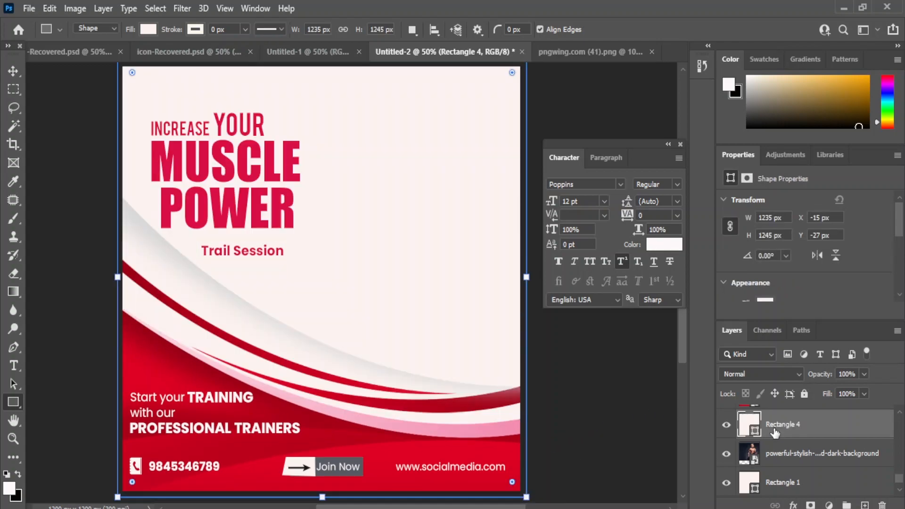
pyautogui.doubleClick(749, 424)
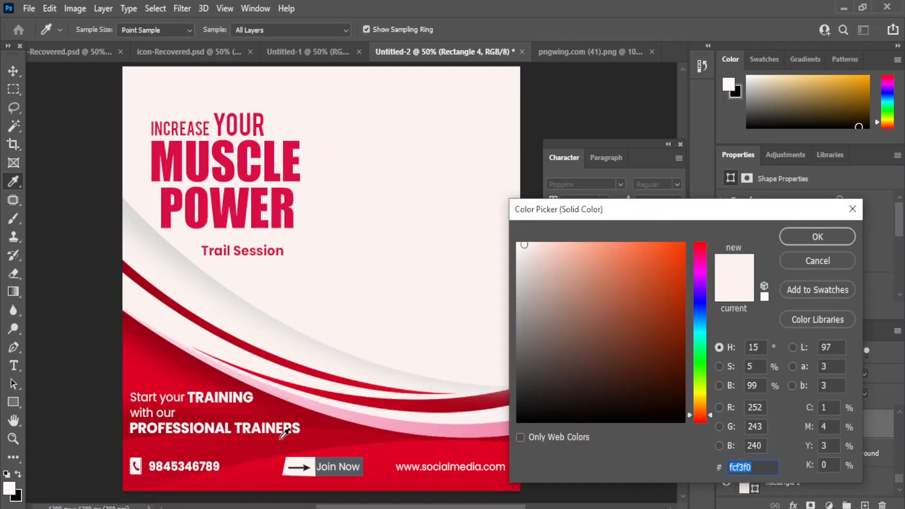
pyautogui.click(241, 470)
pyautogui.click(804, 238)
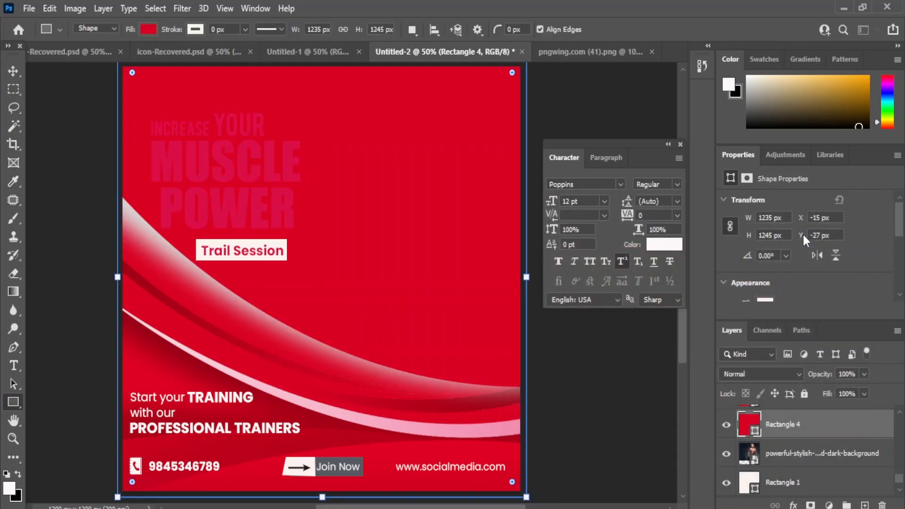
# Step: Set the red rectangle to Saturation blend mode at 67% opacity
pyautogui.scroll(2, 801, 447)
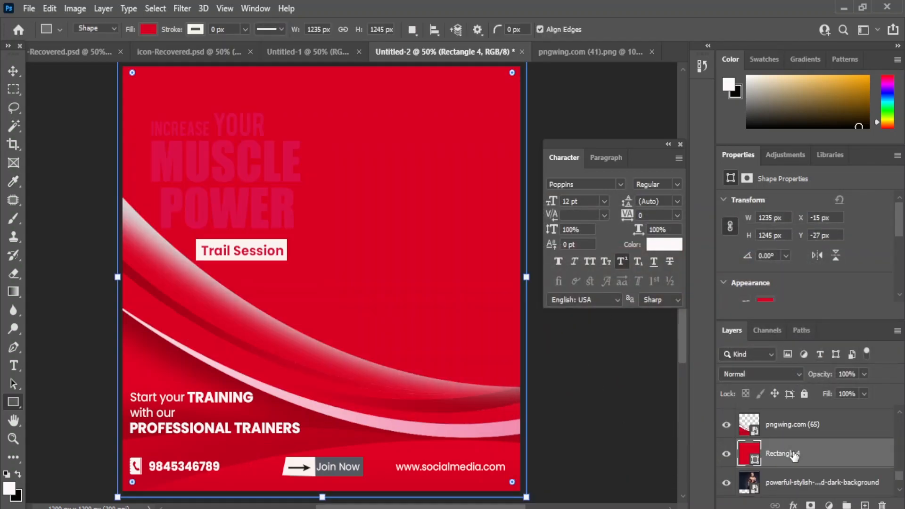
pyautogui.click(797, 372)
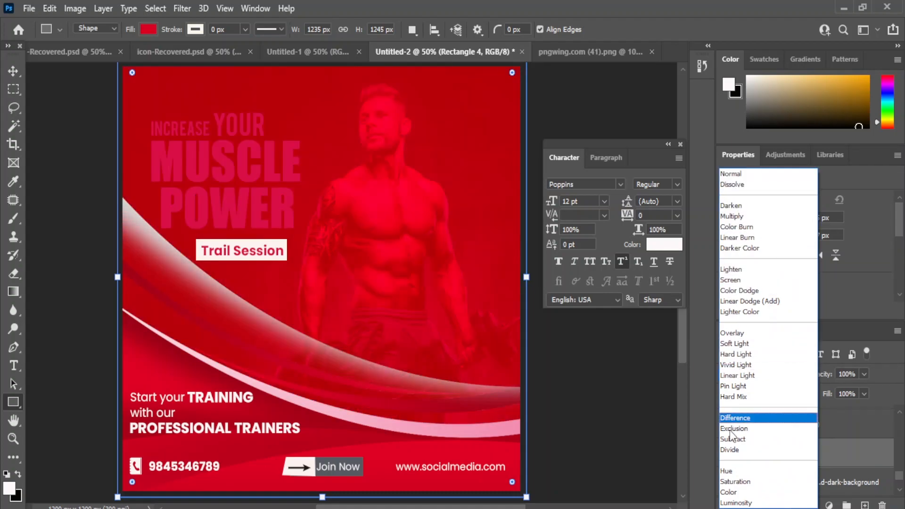
pyautogui.click(725, 486)
pyautogui.click(9, 75)
pyautogui.click(645, 389)
pyautogui.click(464, 112)
pyautogui.click(863, 374)
pyautogui.moveTo(829, 394); pyautogui.dragTo(824, 395)
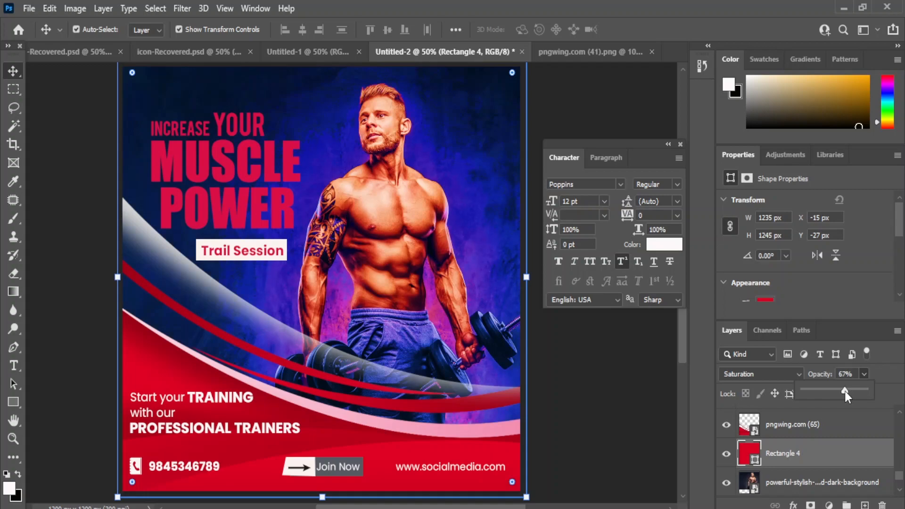
pyautogui.click(566, 374)
# Step: Colour the INCREASE YOUR MUSCLE POWER headline layers white
pyautogui.click(178, 135)
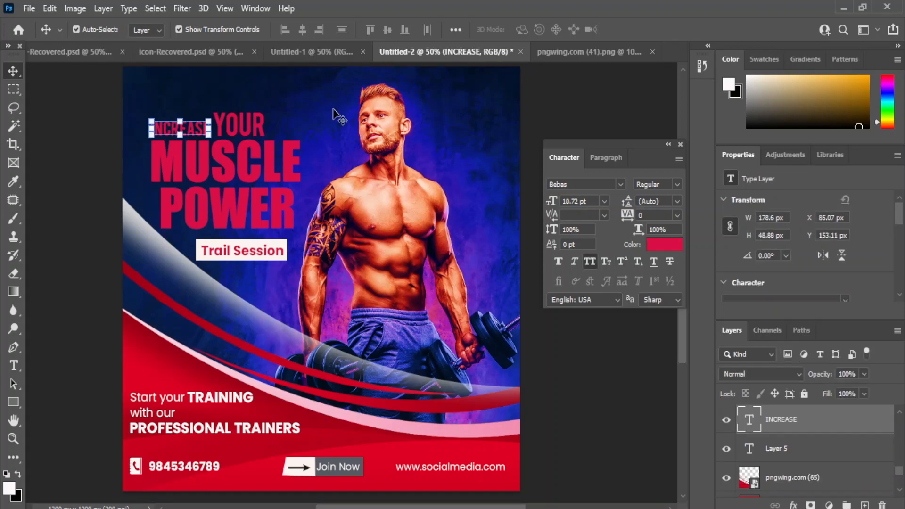
pyautogui.keyDown('shift'); pyautogui.click(226, 121); pyautogui.keyUp('shift')
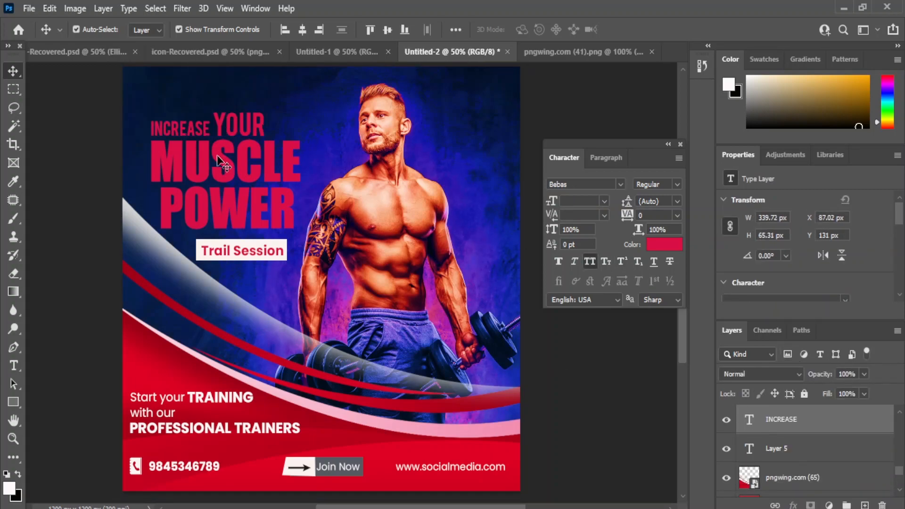
pyautogui.keyDown('shift'); pyautogui.click(225, 162); pyautogui.keyUp('shift')
pyautogui.keyDown('shift'); pyautogui.click(225, 210); pyautogui.keyUp('shift')
pyautogui.click(668, 250)
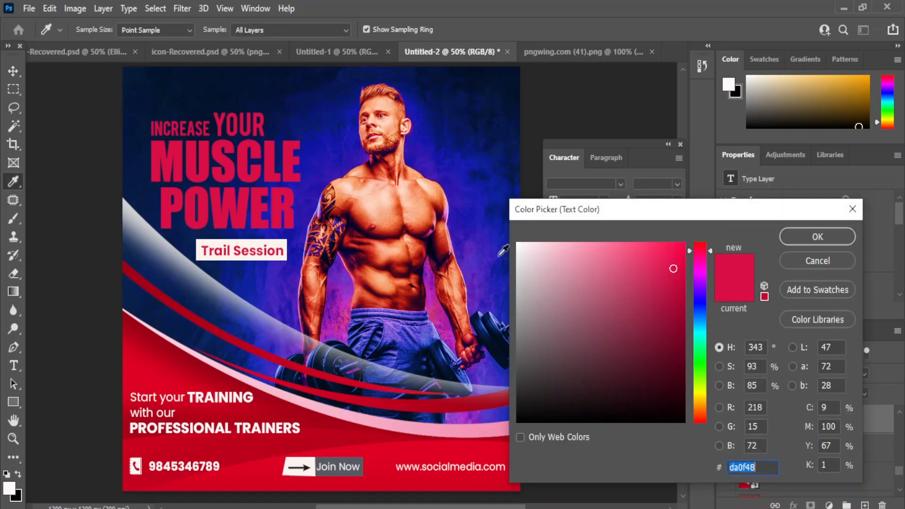
pyautogui.click(520, 246)
pyautogui.click(817, 237)
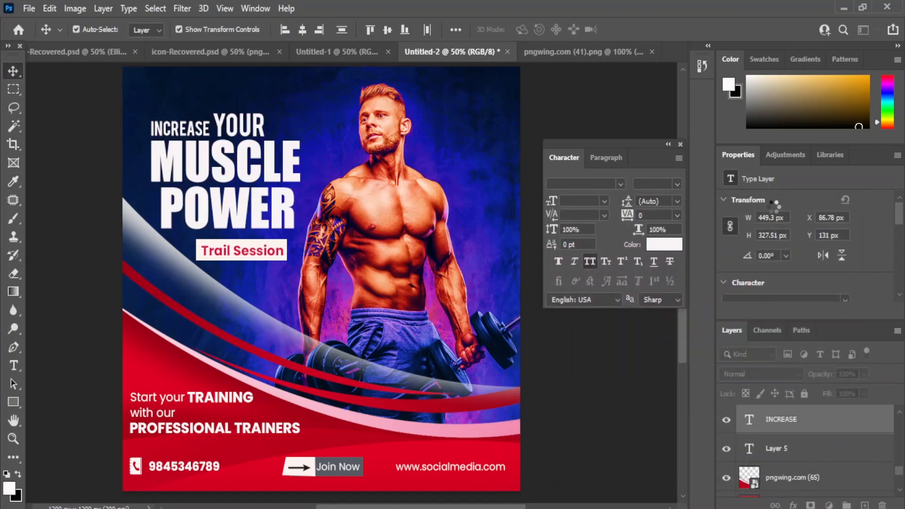
pyautogui.click(599, 396)
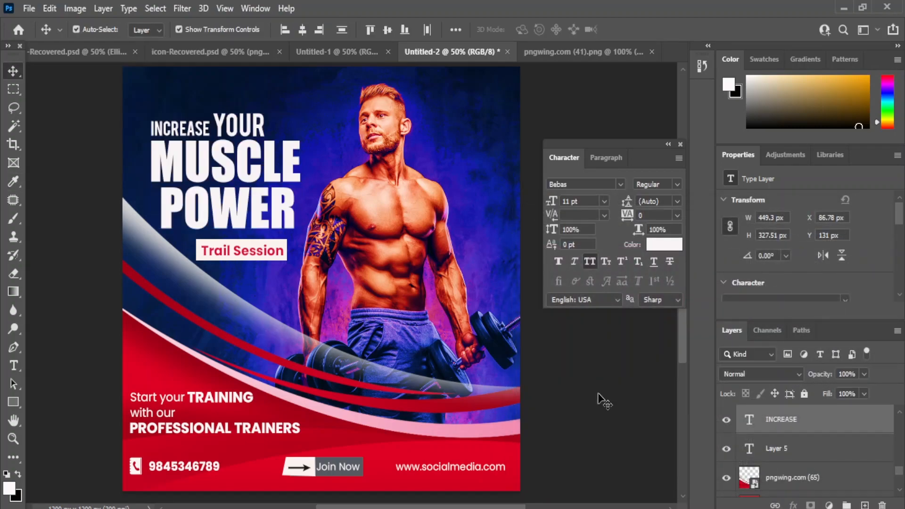
# Step: Recolour the Join Now button box with blue sampled from the background
pyautogui.click(356, 461)
pyautogui.doubleClick(743, 422)
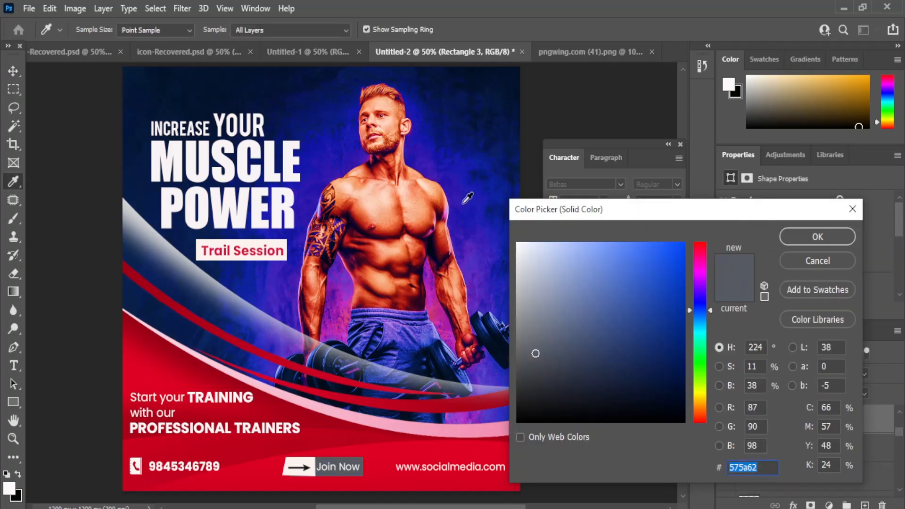
pyautogui.click(469, 185)
pyautogui.click(818, 237)
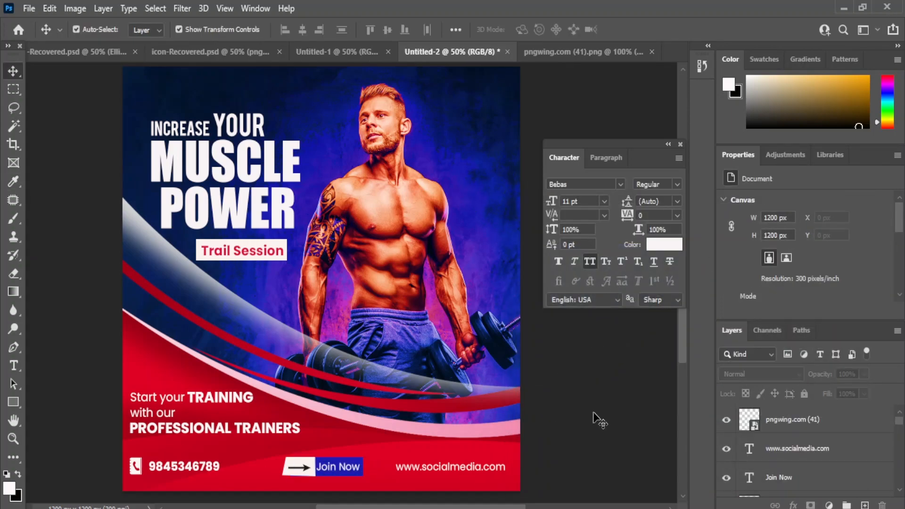
pyautogui.moveTo(419, 160)
pyautogui.mouseDown()
pyautogui.moveTo(414, 193)
pyautogui.moveTo(415, 169)
pyautogui.mouseUp()
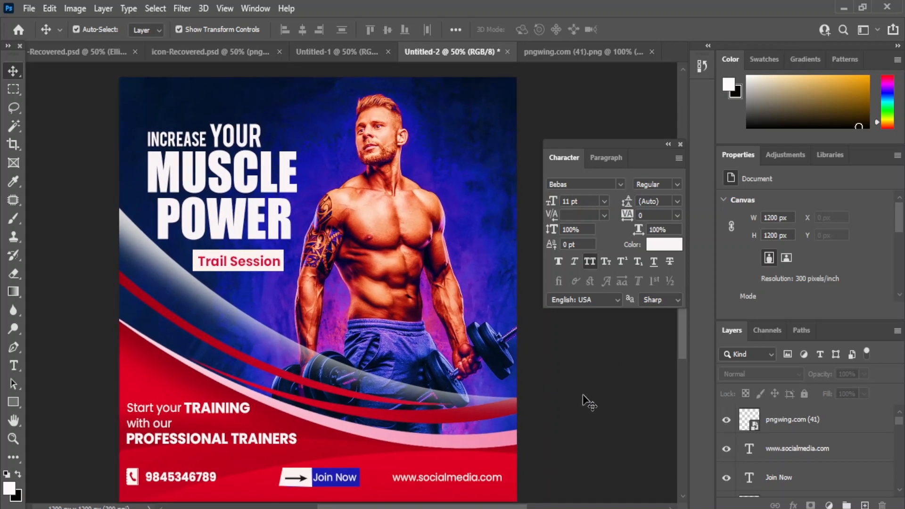
pyautogui.click(411, 291)
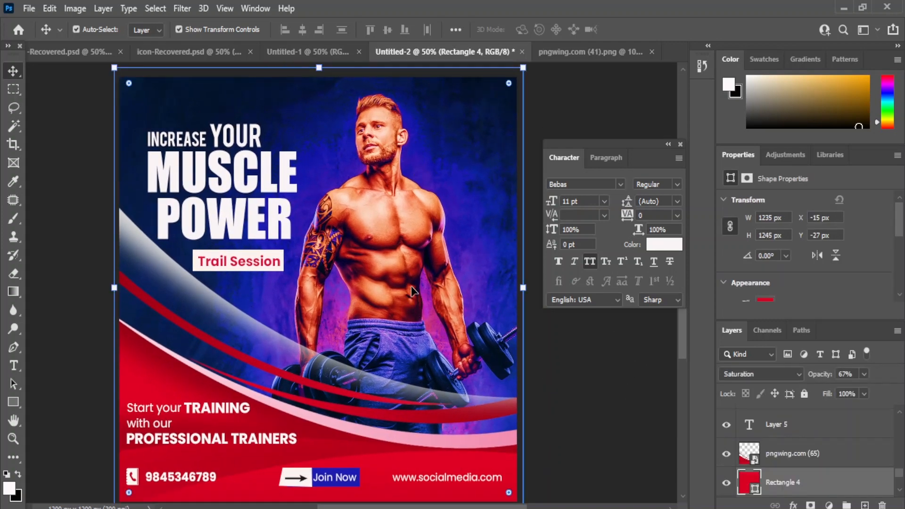